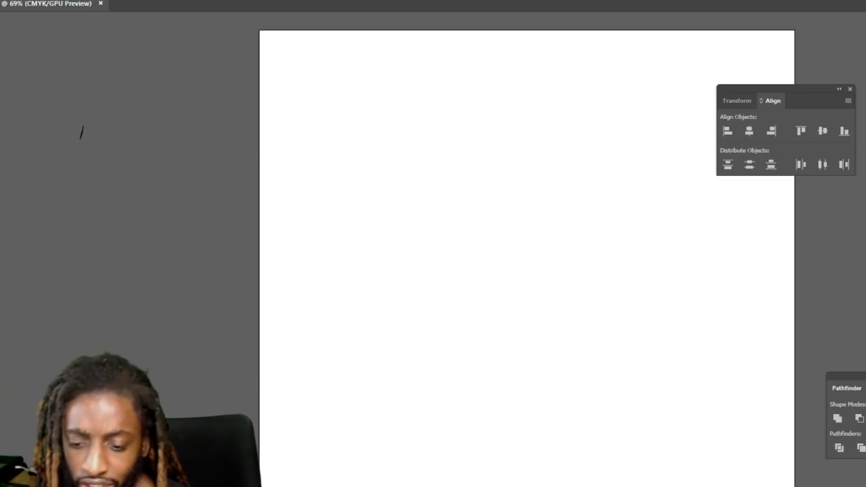
- Switch to the pictures folder in File Explorer and examine the light and shadows on the face in photo 1aff153a-8243-4613-b556-49055c06451c up close
key("alt+Tab")
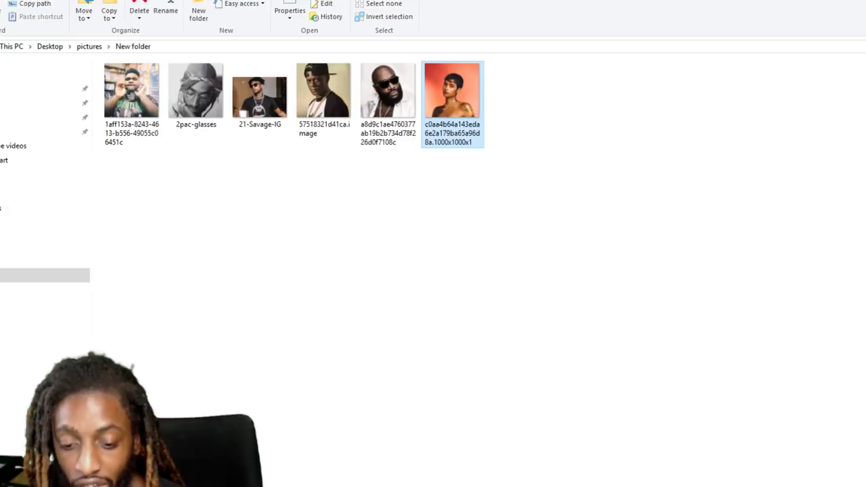
left_click(141, 115)
double_click(139, 114)
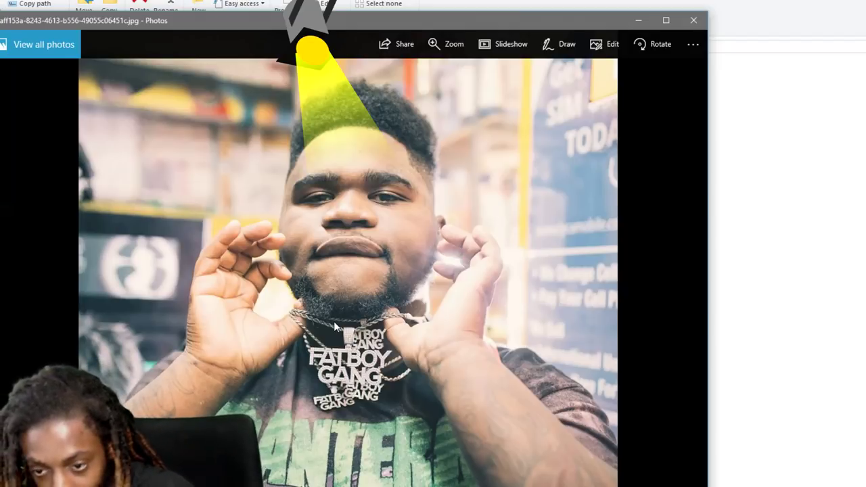
scroll(331, 286, "up", 2)
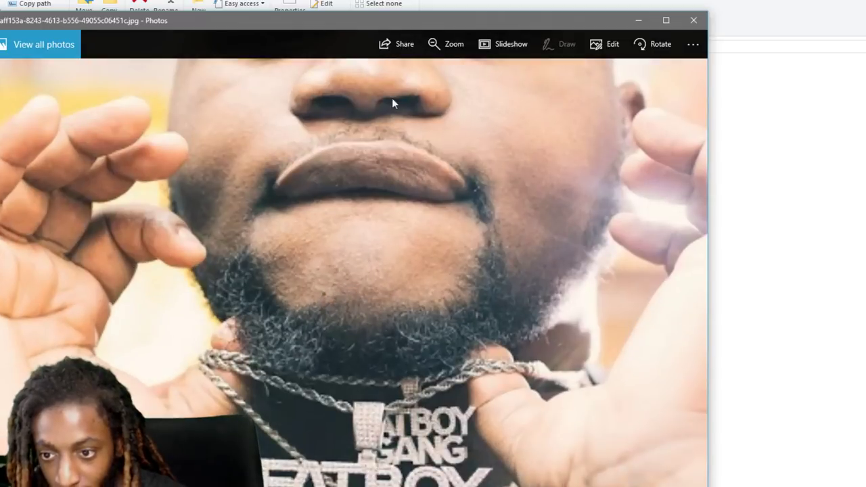
scroll(379, 273, "up", 1)
scroll(367, 229, "up", 1)
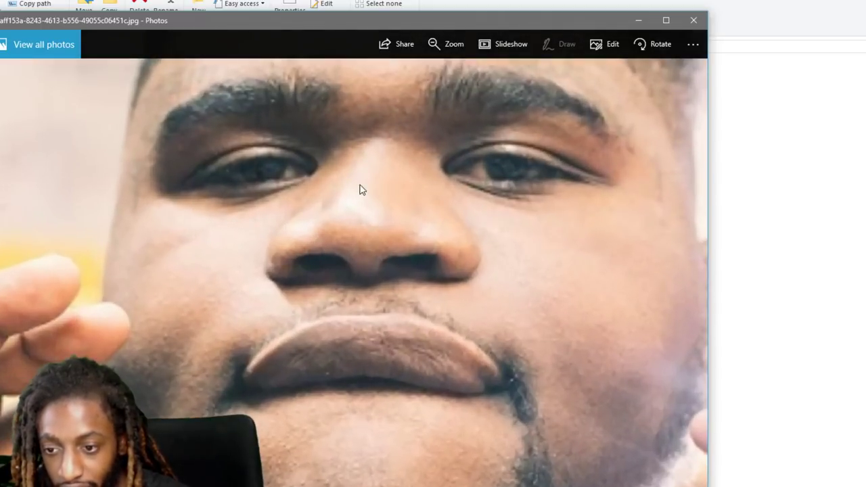
left_click_drag(362, 189, 361, 303)
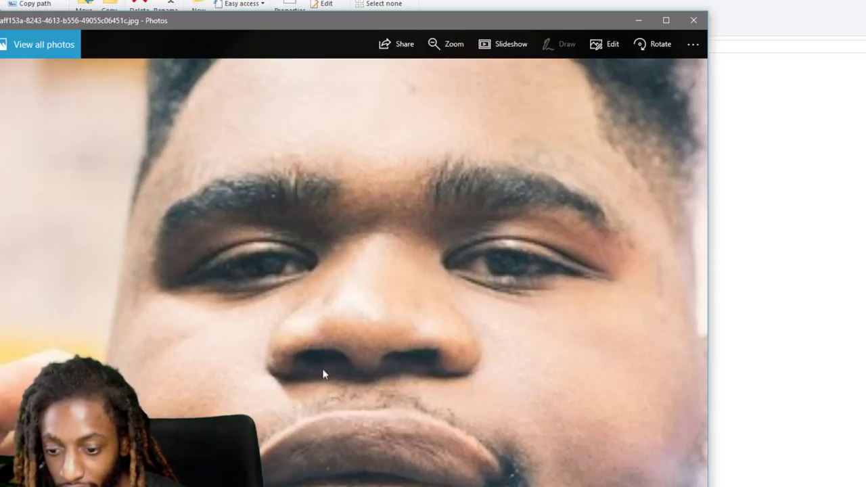
scroll(381, 379, "down", 2)
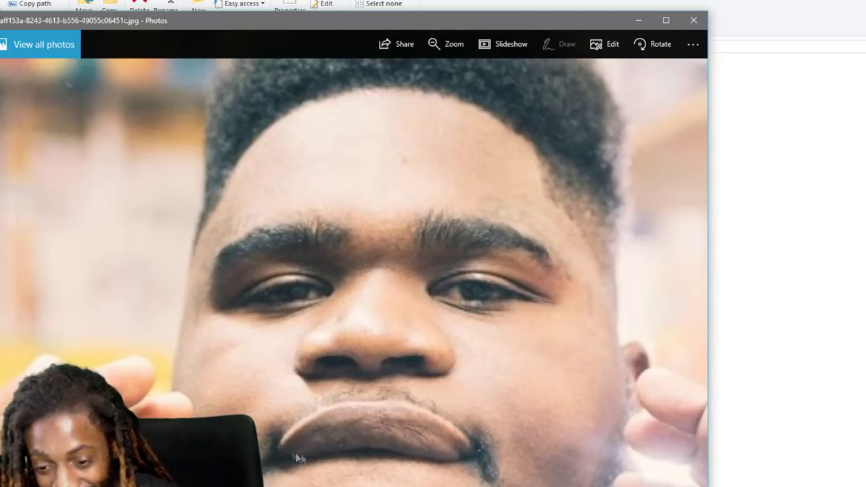
scroll(462, 430, "down", 2)
scroll(379, 328, "up", 3)
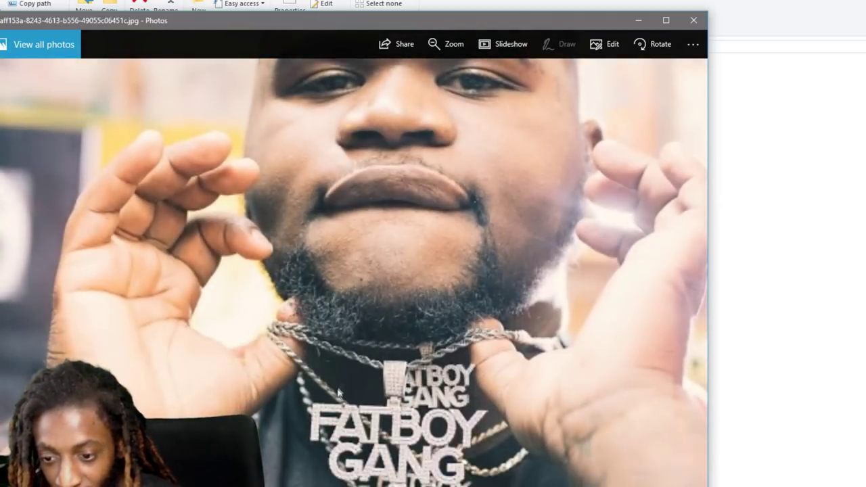
scroll(409, 402, "down", 2)
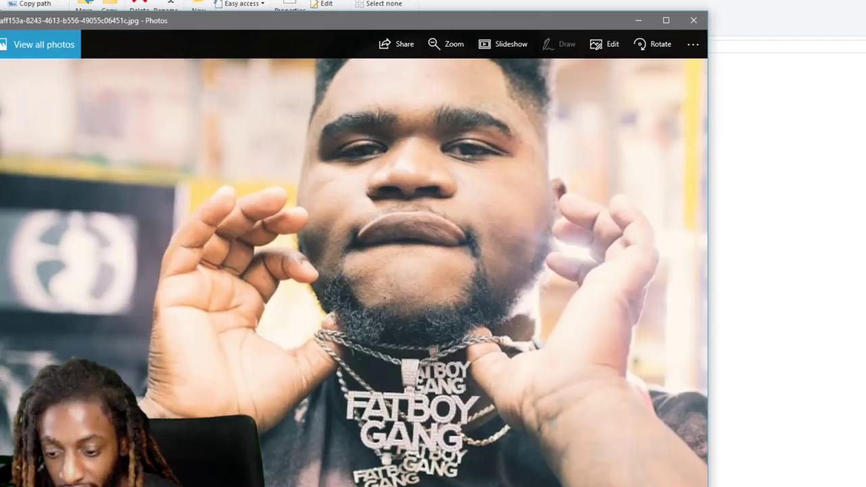
left_click(637, 21)
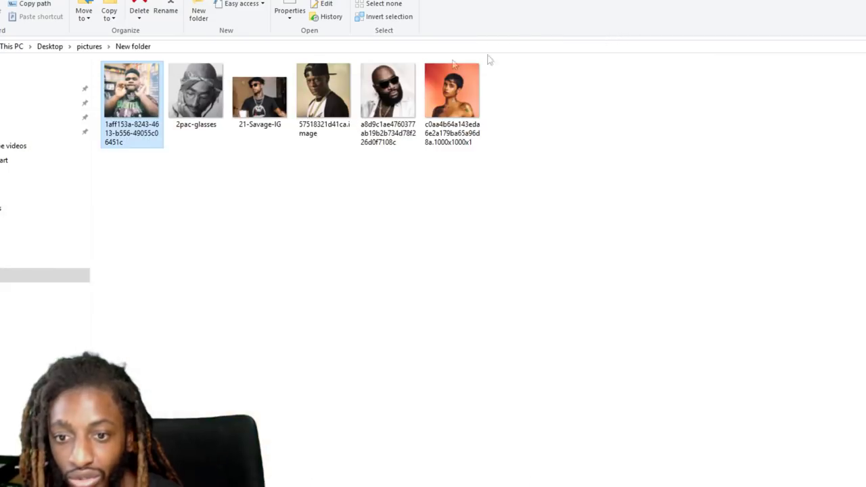
- View the 2pac-glasses photo up close to study the light and shadows on the face, and close it
double_click(211, 93)
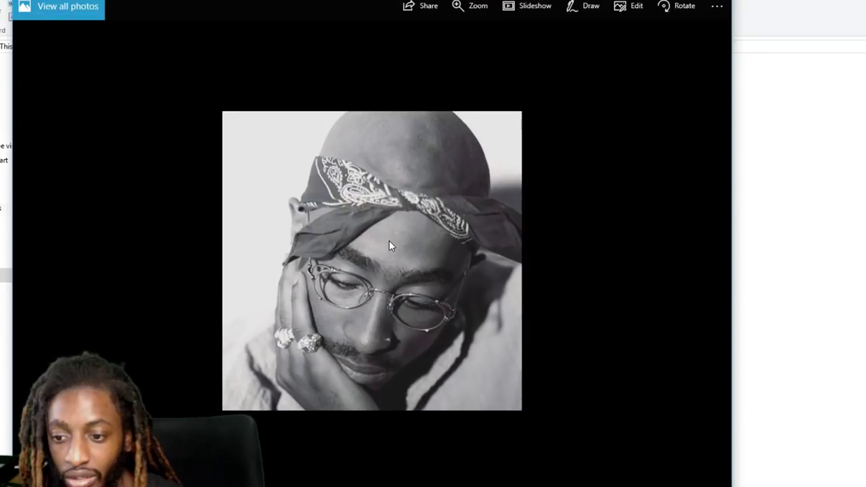
scroll(434, 283, "up", 2)
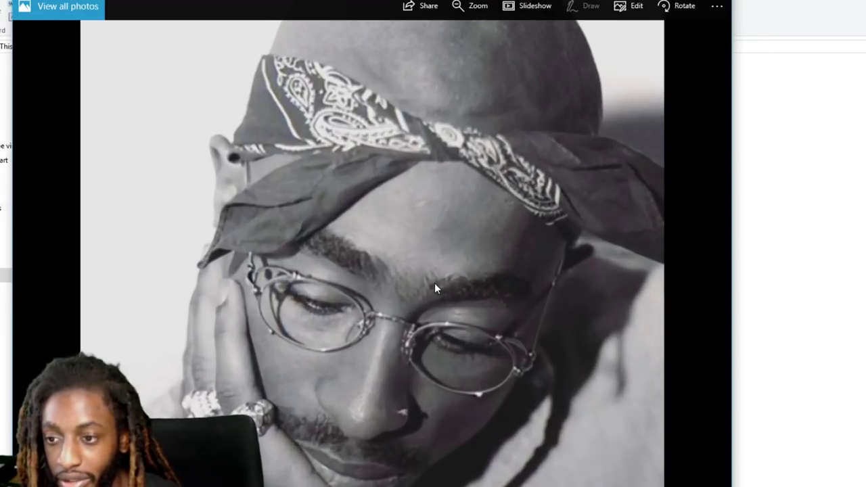
scroll(434, 283, "down", 1)
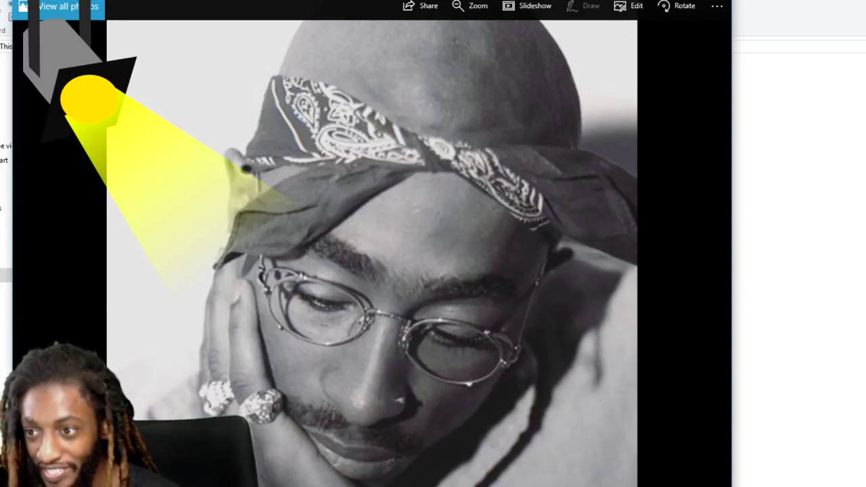
key("alt+F4")
- Examine the side lighting and the nose and cheek shadows in the photo 57518321d41ca.image up close, and close it
double_click(324, 95)
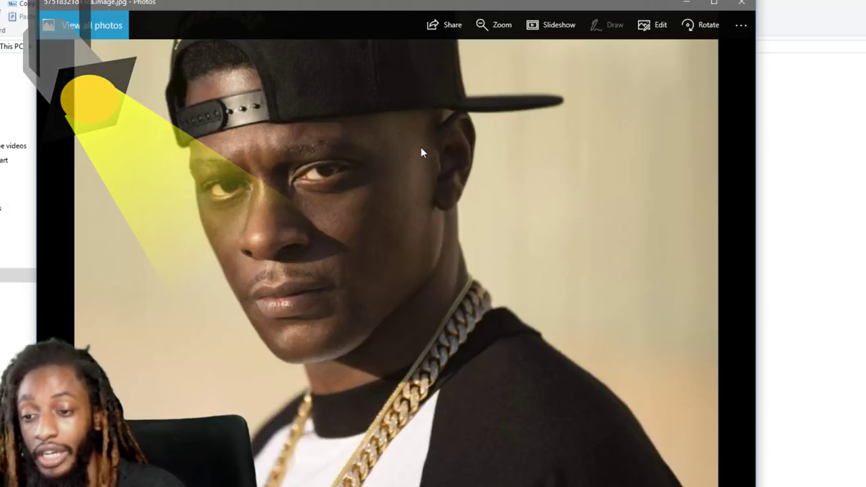
scroll(420, 147, "up", 3)
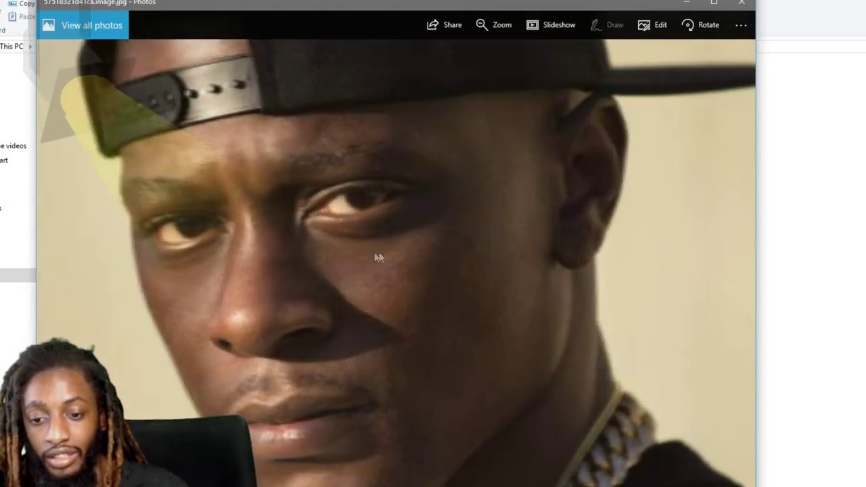
scroll(401, 233, "up", 2)
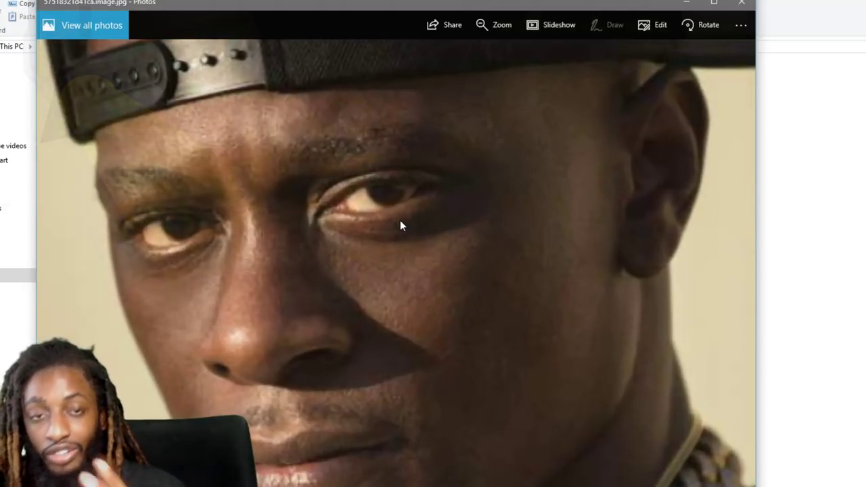
scroll(399, 223, "up", 1)
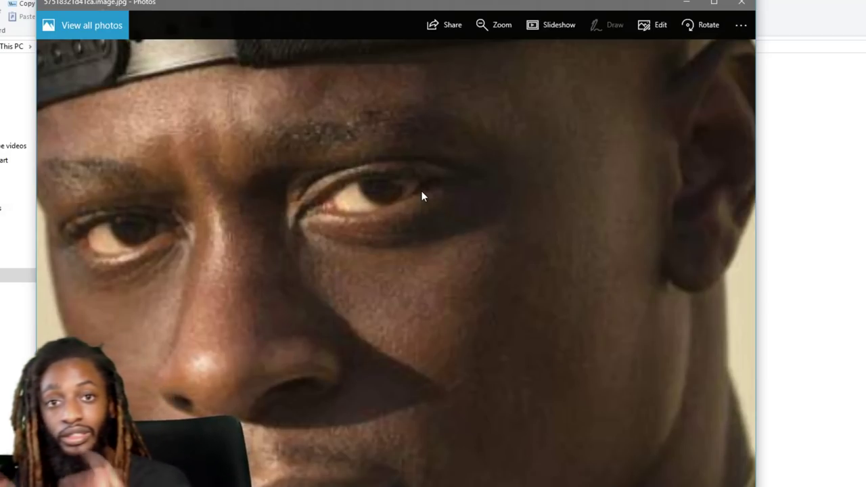
scroll(422, 196, "down", 2)
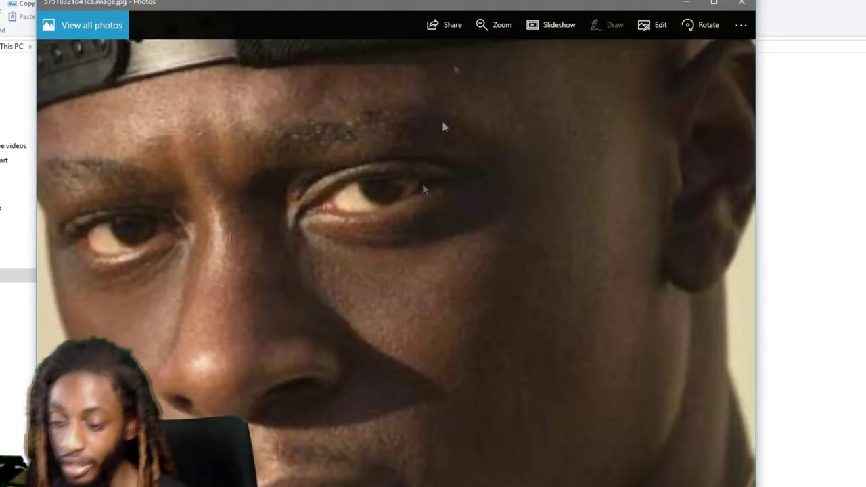
left_click(741, 3)
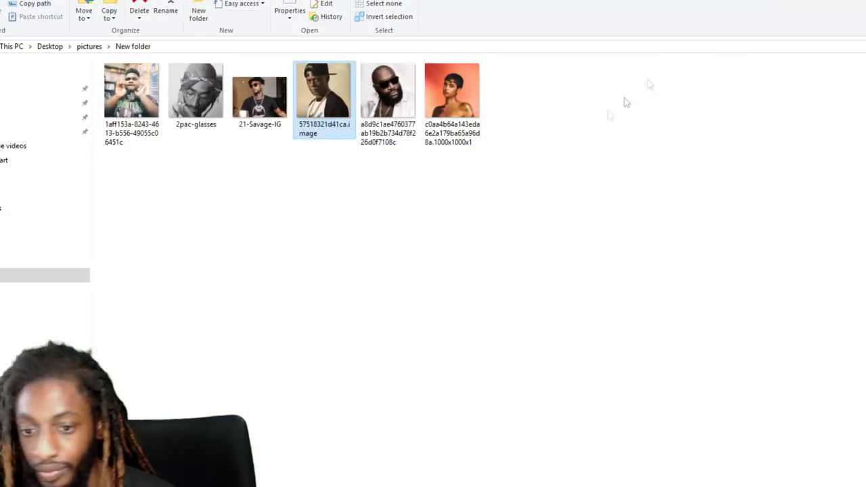
- Examine the lighting in the photo of the bearded man with sunglasses and in the orange-background portrait of the woman
double_click(394, 94)
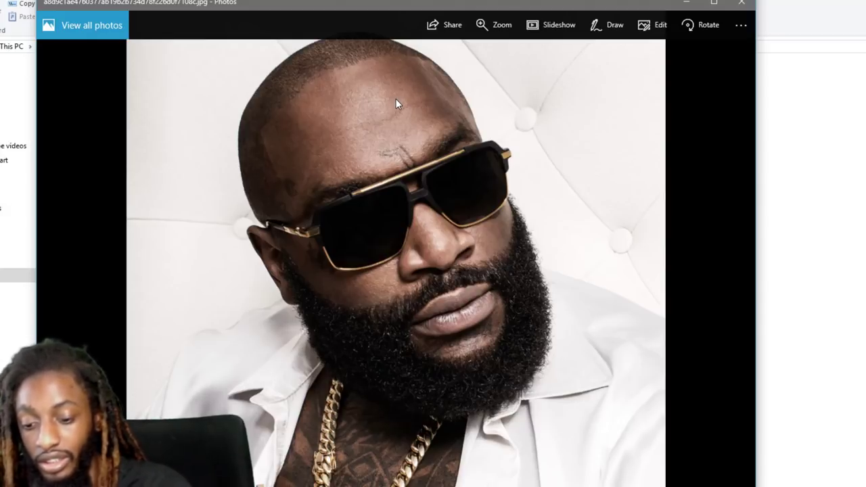
left_click(689, 6)
double_click(449, 93)
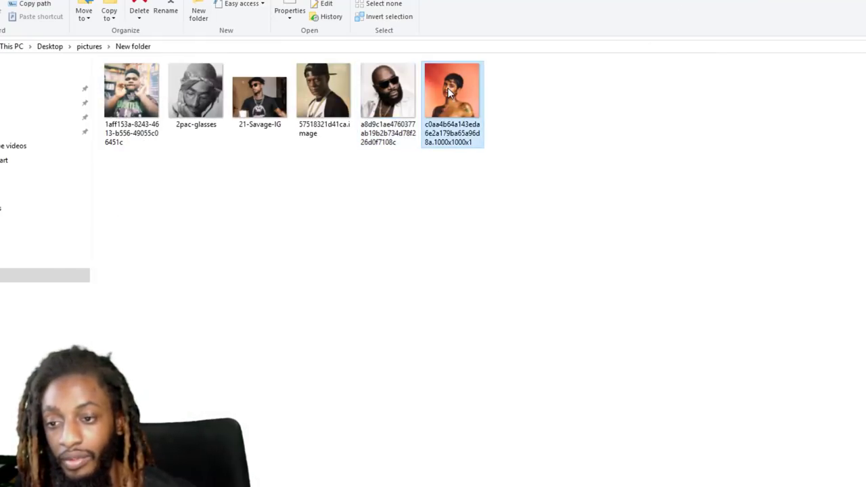
scroll(422, 171, "down", 2)
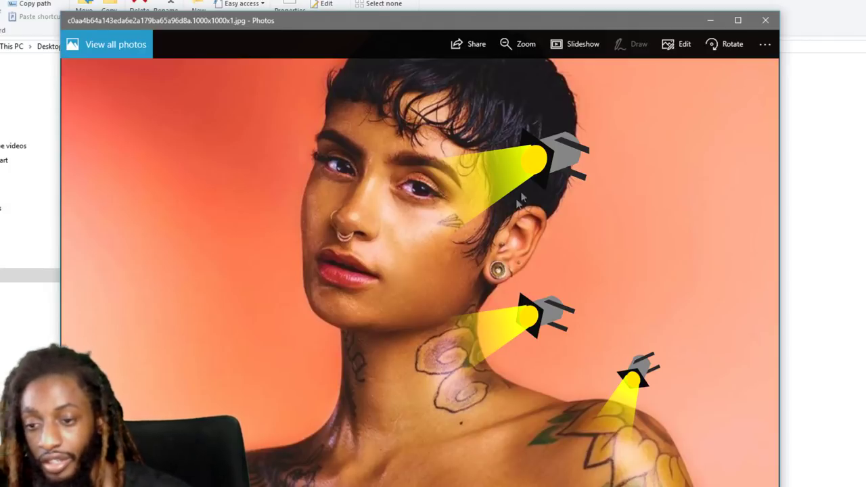
left_click(709, 20)
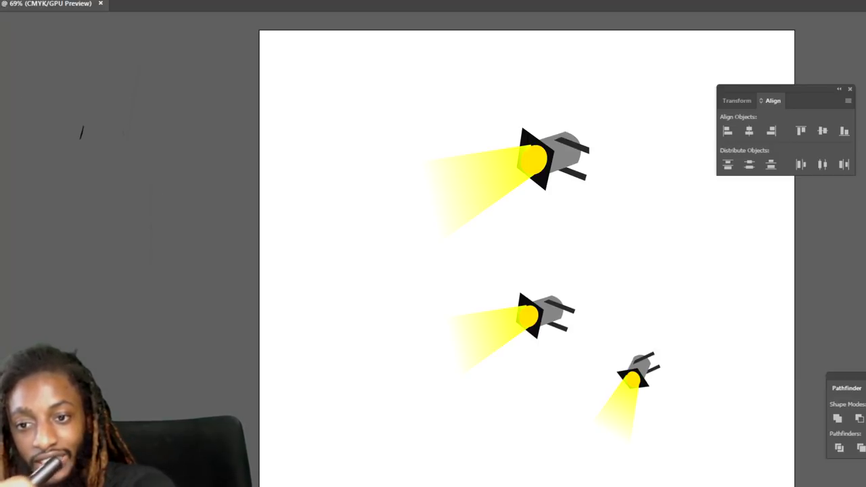
- In the Illustrator drawing, brush the philtrum above the lips, the nose outline up to the bridge, and the nostril curve
left_click(123, 3)
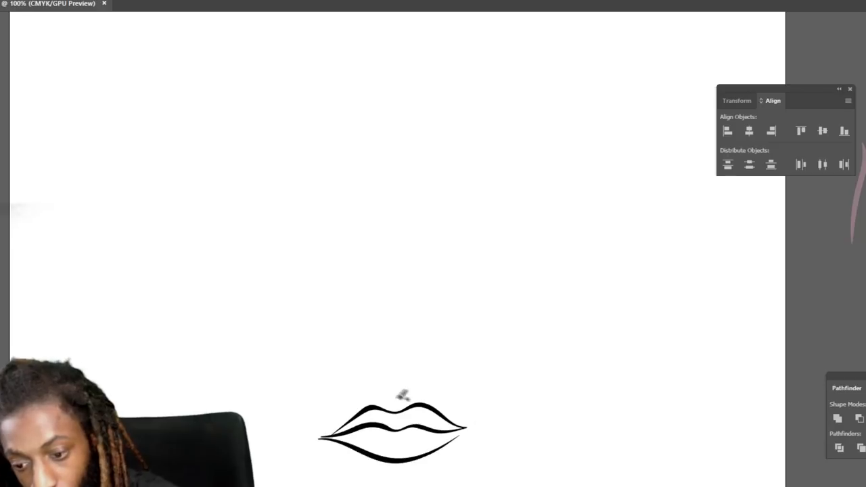
left_click_drag(398, 400, 382, 372)
mouse_move(332, 333)
left_mouse_down()
mouse_move(384, 353)
mouse_move(435, 338)
mouse_move(425, 289)
mouse_move(382, 211)
left_mouse_up()
left_click_drag(333, 316, 366, 313)
- Draw both eyes above the nose, with upper lid creases, lines under the eyes and iris curves
left_click_drag(460, 237, 395, 227)
mouse_move(333, 232)
left_mouse_down()
mouse_move(244, 247)
mouse_move(333, 238)
left_mouse_up()
mouse_move(392, 237)
left_mouse_down()
mouse_move(460, 232)
mouse_move(394, 211)
left_mouse_up()
left_click_drag(324, 201, 251, 215)
left_click_drag(277, 269, 327, 254)
left_click_drag(395, 247, 429, 255)
left_click_drag(416, 238, 427, 219)
left_click_drag(292, 249, 298, 221)
- Draw the head outline with the cheekbone line, both face sides, the ear and a flat top
key("ctrl+minus")
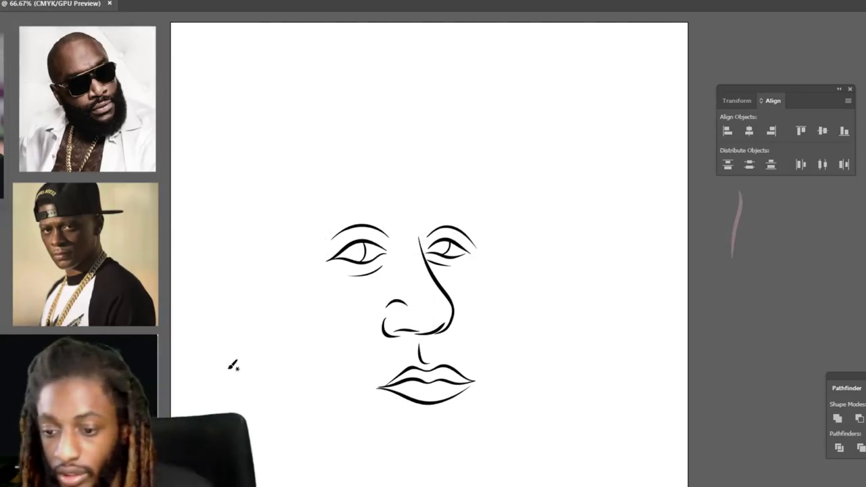
left_click_drag(269, 294, 333, 363)
mouse_move(480, 371)
left_mouse_down()
mouse_move(495, 201)
mouse_move(489, 124)
left_mouse_up()
mouse_move(256, 345)
left_mouse_down()
mouse_move(225, 135)
mouse_move(390, 42)
mouse_move(502, 68)
left_mouse_up()
- Draw both eyebrows above the eyes with short, overlapping hair strokes
mouse_move(478, 209)
left_mouse_down()
mouse_move(455, 214)
mouse_move(467, 222)
left_mouse_up()
mouse_move(458, 207)
left_mouse_down()
mouse_move(443, 215)
mouse_move(424, 208)
left_mouse_up()
left_click_drag(386, 200, 320, 217)
left_click_drag(371, 200, 342, 213)
left_click_drag(383, 203, 359, 213)
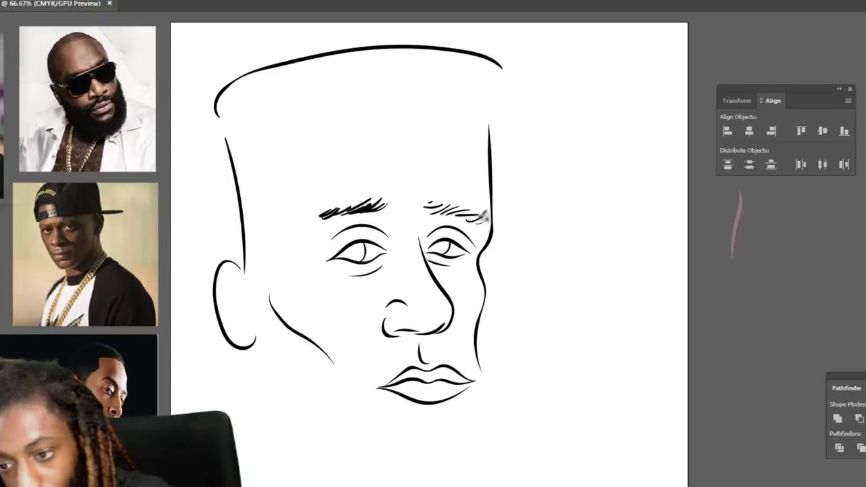
left_click_drag(488, 220, 466, 223)
left_click_drag(467, 208, 443, 213)
- Draw the chin crease below the lips and both sides of the jaw, and add the inner ear lines
left_click_drag(406, 424, 451, 424)
left_click_drag(484, 389, 452, 486)
left_click_drag(372, 484, 280, 356)
mouse_move(226, 273)
left_mouse_down()
mouse_move(229, 300)
mouse_move(248, 330)
left_mouse_up()
- Draw frown lines between the eyebrows and fill in the dark pupils of both eyes
mouse_move(384, 222)
left_mouse_down()
mouse_move(394, 215)
mouse_move(398, 177)
left_mouse_up()
left_click_drag(408, 218, 420, 224)
mouse_move(413, 194)
left_mouse_down()
mouse_move(344, 176)
mouse_move(360, 256)
mouse_move(434, 250)
left_mouse_up()
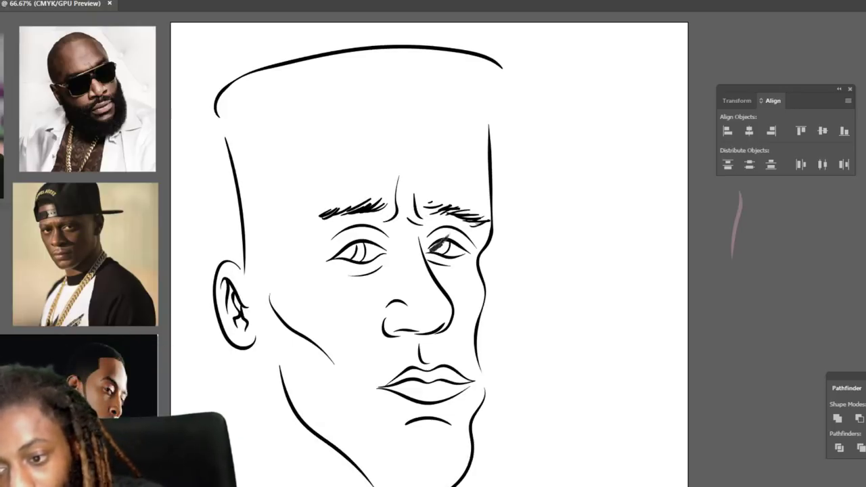
left_click_drag(355, 245, 342, 257)
- Add the jagged hairline and Frankenstein-style bolts to the head, and draw the smile lines beside the nose
mouse_move(489, 90)
left_mouse_down()
mouse_move(338, 89)
mouse_move(245, 120)
left_mouse_up()
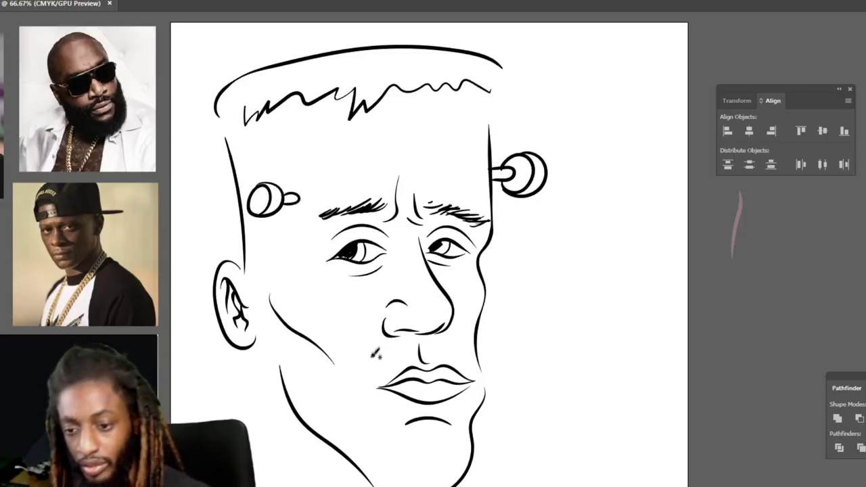
left_click_drag(370, 353, 389, 308)
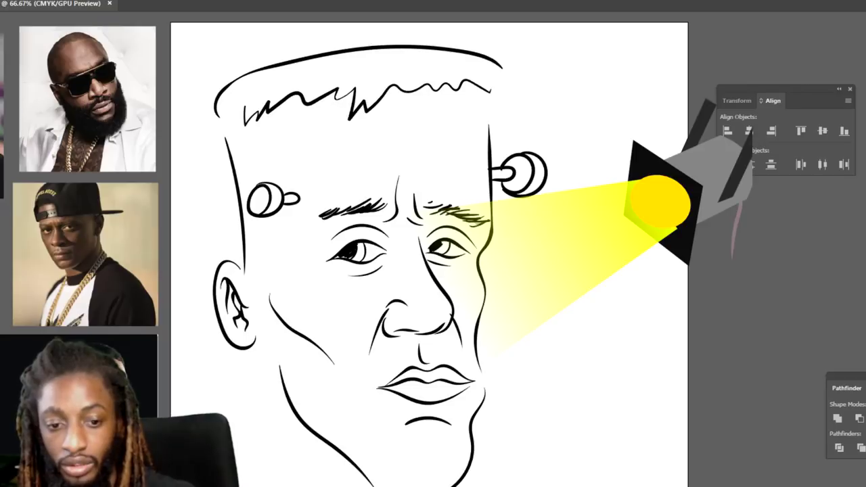
- Set the brush stroke to the muted mauve-grey colour 776369 with a weight of 4 pt
left_click(567, 348)
left_click_drag(566, 348, 539, 367)
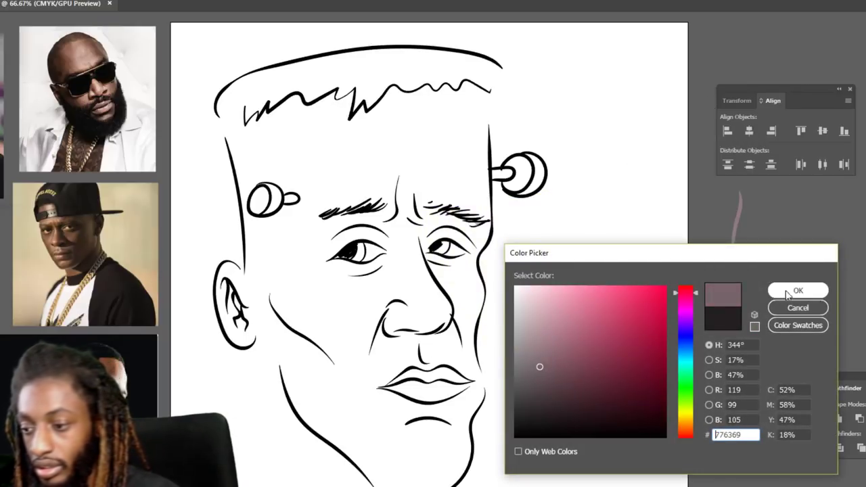
left_click(791, 291)
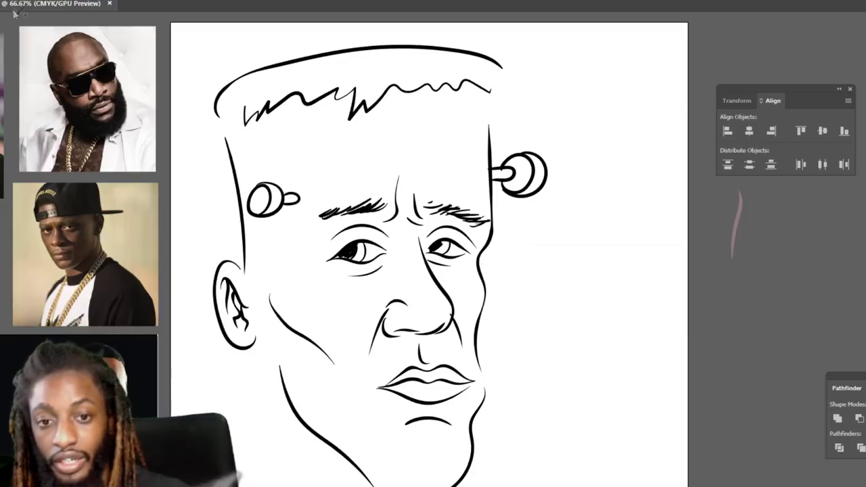
left_click(94, 2)
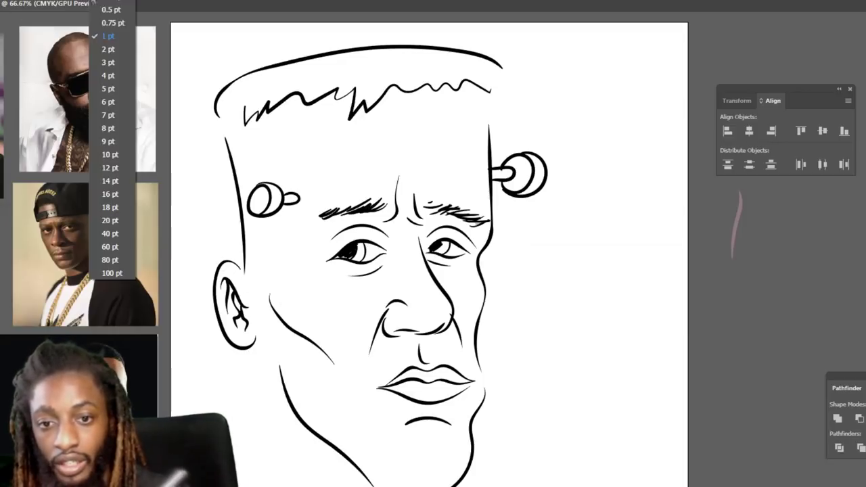
left_click(101, 78)
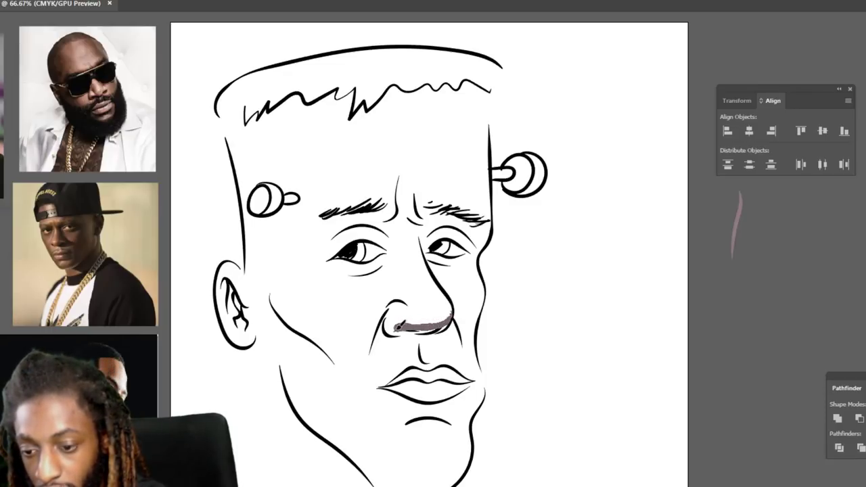
- Paint dark mauve-grey shadows under the nose and lower lip, around the chin, and along the near smile line and cheek contour
left_click_drag(389, 309, 397, 305)
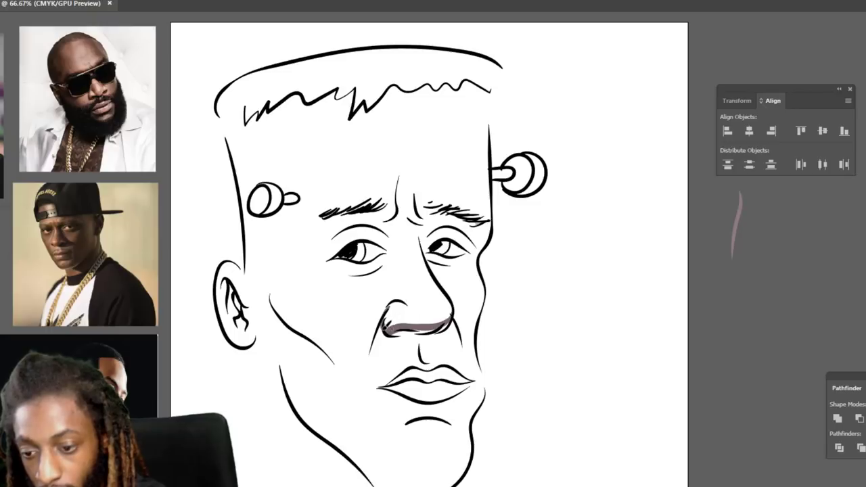
left_click_drag(440, 330, 452, 316)
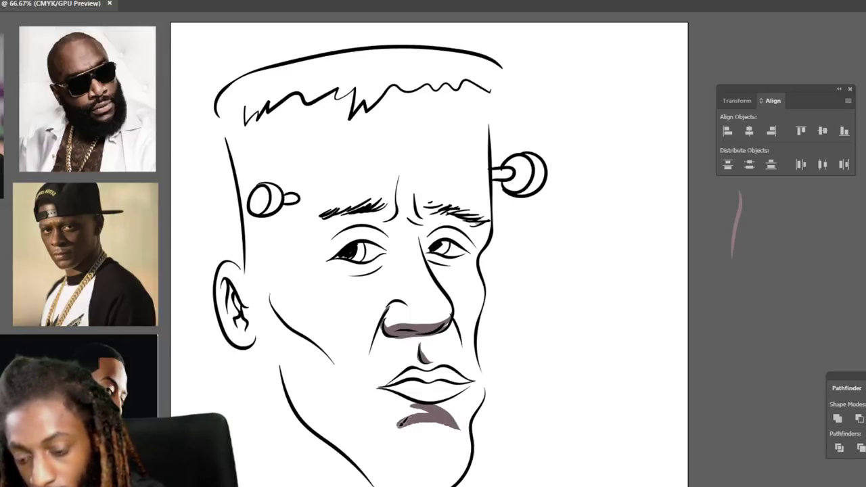
left_click_drag(397, 485, 400, 486)
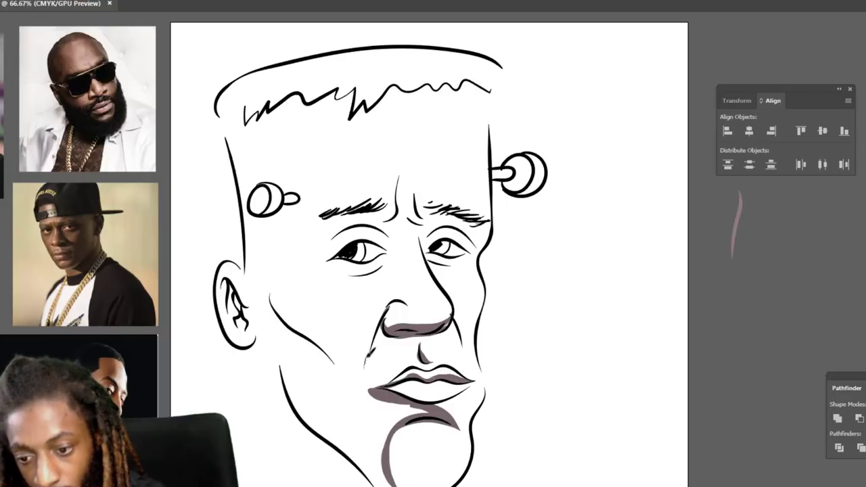
left_click_drag(383, 318, 388, 307)
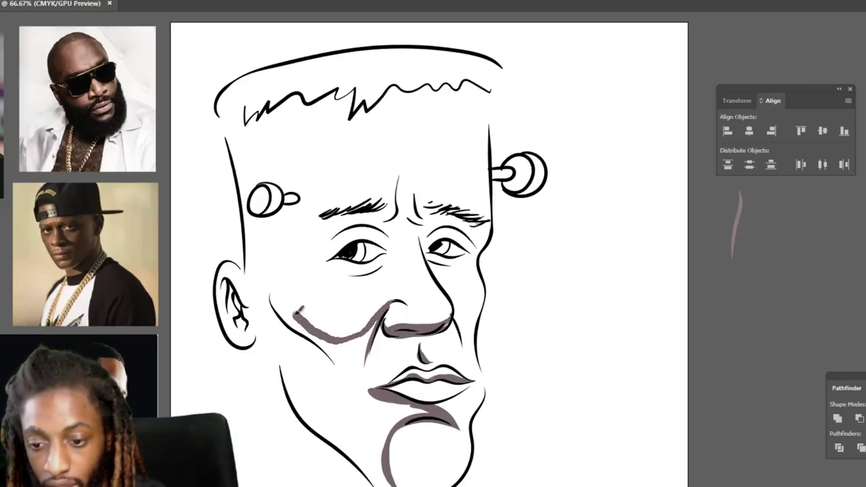
left_click_drag(296, 265, 297, 267)
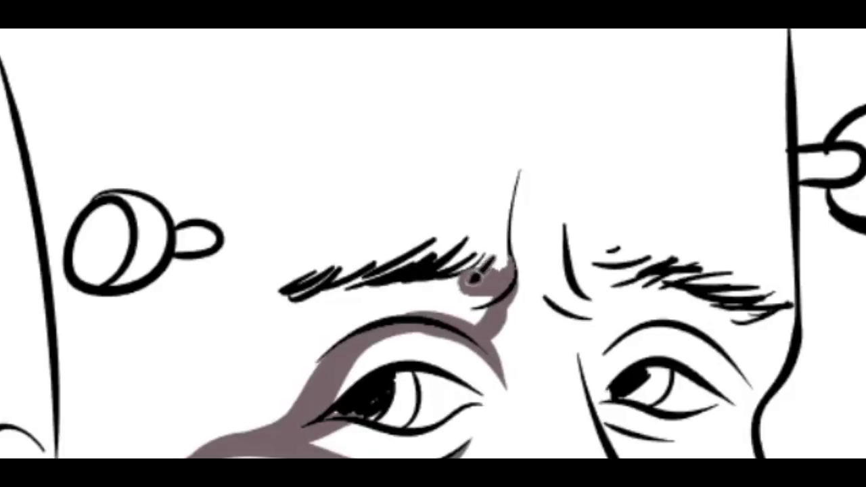
- Fill both eye sockets between the eyebrows and upper eyelids with dark shadow, including the inner corners beside the nose bridge
mouse_move(473, 278)
left_mouse_down()
mouse_move(438, 276)
mouse_move(426, 293)
mouse_move(468, 314)
mouse_move(482, 310)
mouse_move(321, 324)
mouse_move(340, 306)
mouse_move(333, 305)
mouse_move(264, 403)
mouse_move(319, 378)
mouse_move(336, 347)
mouse_move(249, 383)
mouse_move(218, 383)
mouse_move(271, 355)
left_mouse_up()
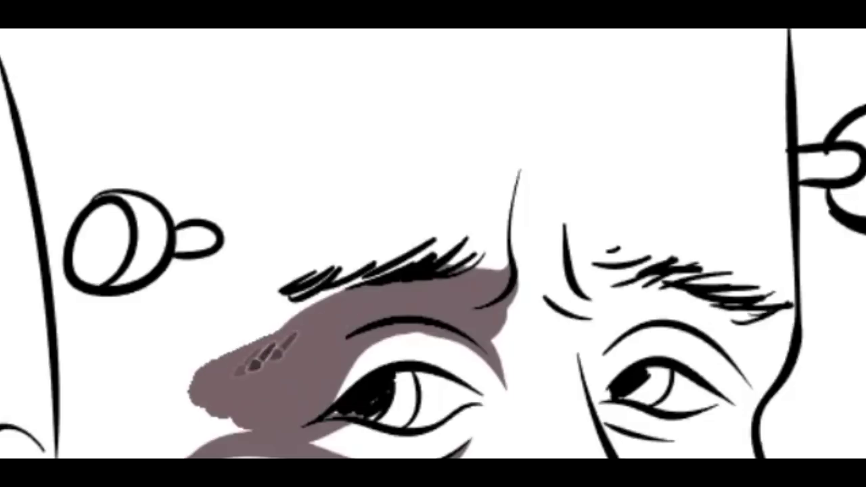
mouse_move(609, 377)
left_mouse_down()
mouse_move(589, 348)
mouse_move(533, 260)
mouse_move(571, 316)
mouse_move(566, 268)
mouse_move(587, 295)
mouse_move(615, 302)
mouse_move(656, 284)
mouse_move(715, 279)
mouse_move(770, 319)
mouse_move(786, 361)
left_mouse_up()
mouse_move(768, 398)
left_mouse_down()
mouse_move(763, 368)
mouse_move(739, 344)
mouse_move(676, 323)
mouse_move(648, 324)
mouse_move(607, 345)
mouse_move(590, 385)
left_mouse_up()
mouse_move(590, 346)
left_mouse_down()
mouse_move(630, 315)
mouse_move(583, 323)
left_mouse_up()
mouse_move(759, 388)
left_mouse_down()
mouse_move(773, 359)
mouse_move(750, 365)
left_mouse_up()
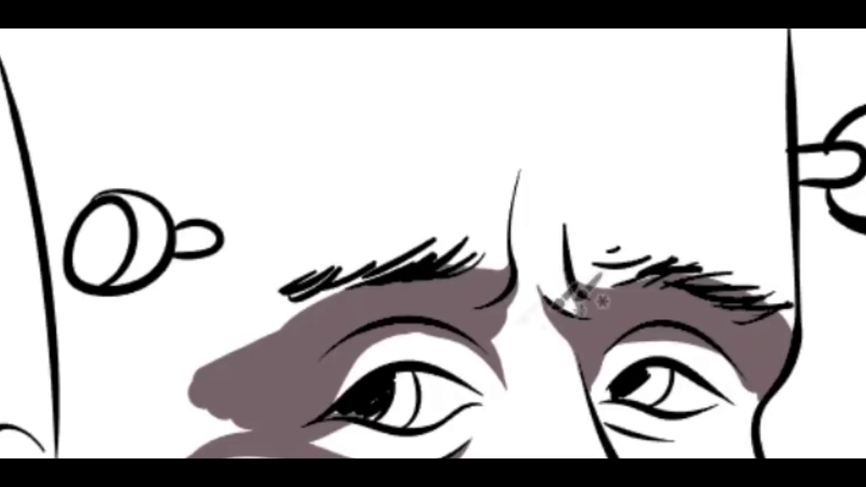
- Fill the shaded side of the face with dark shadow from the temple down to the jaw, and shade inside and below the ear
mouse_move(257, 425)
left_mouse_down()
mouse_move(233, 416)
mouse_move(180, 425)
mouse_move(132, 406)
left_mouse_up()
mouse_move(325, 311)
left_mouse_down()
mouse_move(179, 338)
mouse_move(173, 286)
mouse_move(196, 267)
mouse_move(118, 307)
mouse_move(158, 406)
left_mouse_up()
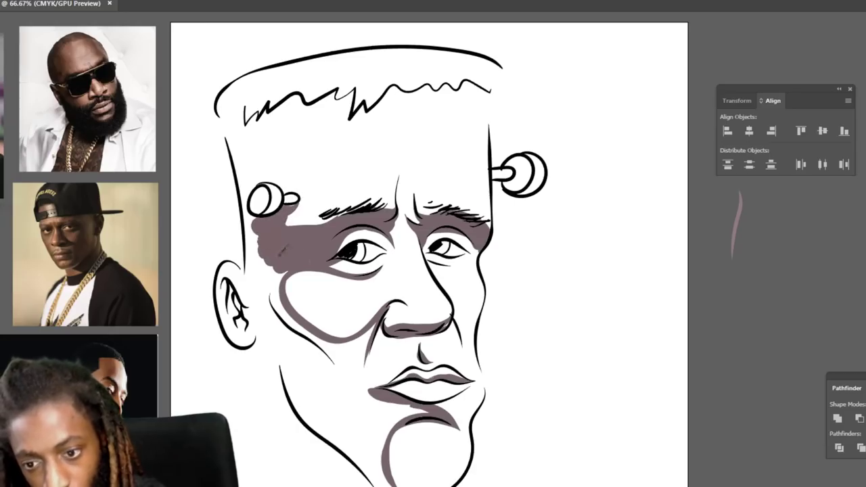
mouse_move(383, 318)
left_mouse_down()
mouse_move(372, 345)
mouse_move(378, 399)
mouse_move(358, 424)
mouse_move(375, 413)
left_mouse_up()
mouse_move(386, 474)
left_mouse_down()
mouse_move(297, 382)
mouse_move(379, 477)
mouse_move(325, 389)
mouse_move(319, 433)
mouse_move(291, 360)
mouse_move(323, 382)
left_mouse_up()
mouse_move(374, 328)
left_mouse_down()
mouse_move(362, 359)
mouse_move(338, 372)
mouse_move(333, 346)
mouse_move(319, 352)
left_mouse_up()
mouse_move(267, 292)
left_mouse_down()
mouse_move(285, 365)
mouse_move(263, 269)
mouse_move(230, 305)
left_mouse_up()
mouse_move(261, 334)
left_mouse_down()
mouse_move(245, 211)
mouse_move(296, 399)
left_mouse_up()
mouse_move(257, 220)
left_mouse_down()
mouse_move(245, 172)
mouse_move(241, 230)
left_mouse_up()
key("ctrl+minus")
key("ctrl+minus")
key("ctrl+minus")
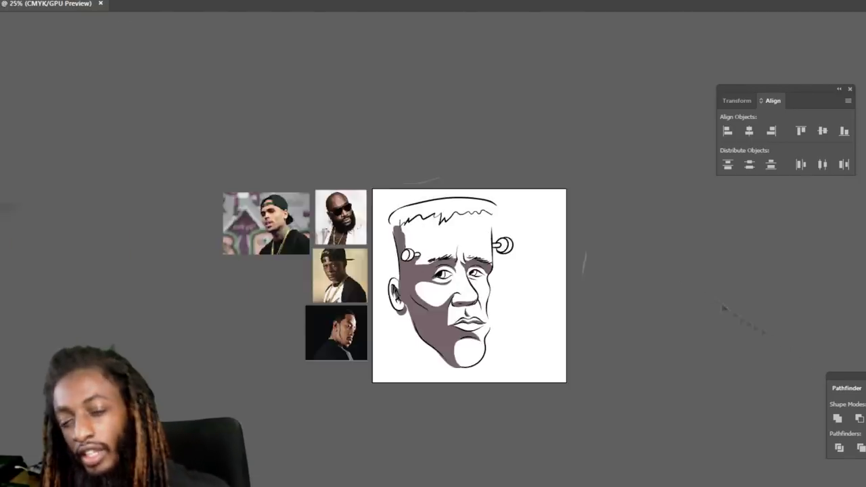
- Extend the dark shadow across the near side of the forehead and along the underside of the jagged hairline
key("ctrl+plus")
key("ctrl+plus")
key("ctrl+plus")
key("ctrl+plus")
left_click_drag(415, 246, 472, 252)
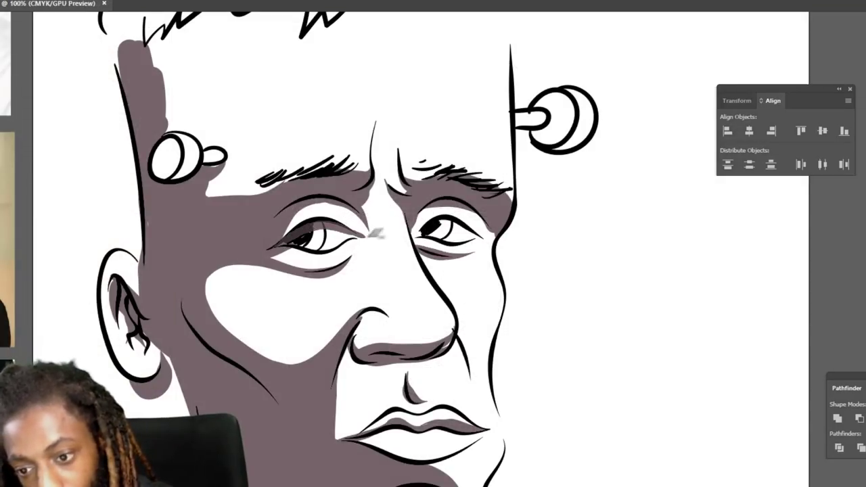
scroll(338, 250, "up", 3)
mouse_move(369, 91)
left_mouse_down()
mouse_move(325, 133)
mouse_move(296, 144)
mouse_move(311, 90)
mouse_move(240, 122)
mouse_move(205, 116)
mouse_move(174, 135)
left_mouse_up()
mouse_move(231, 116)
left_mouse_down()
mouse_move(156, 155)
mouse_move(168, 128)
left_mouse_up()
key("ctrl+minus")
key("ctrl+minus")
key("ctrl+minus")
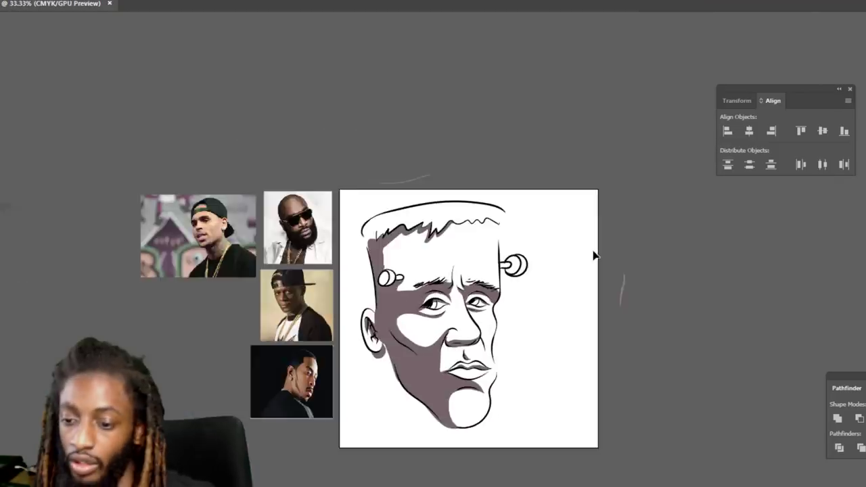
- Refine the dark shadow on the near side of the face and shade the smile line on the far side of the nose
key("ctrl+equal")
key("ctrl+equal")
scroll(593, 255, "down", 1)
left_click_drag(376, 250, 315, 261)
mouse_move(298, 217)
left_mouse_down()
mouse_move(292, 193)
mouse_move(293, 223)
mouse_move(305, 226)
mouse_move(280, 172)
left_mouse_up()
key("ctrl+minus")
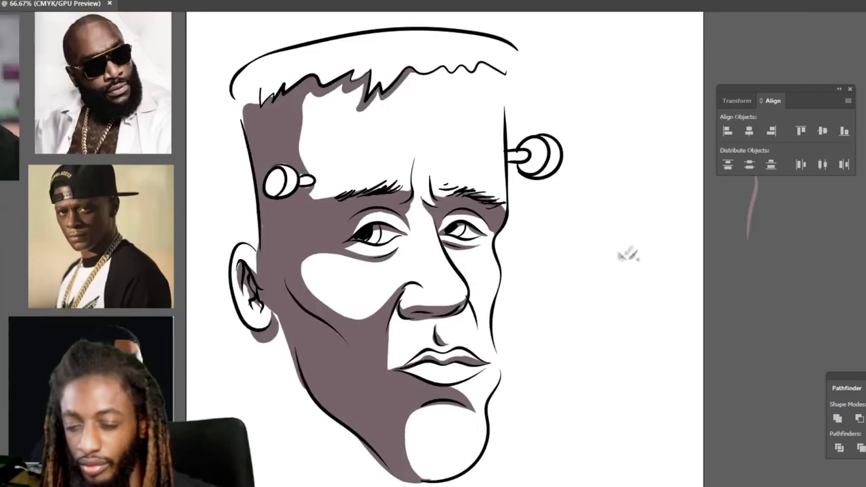
key("ctrl+plus")
key("ctrl+plus")
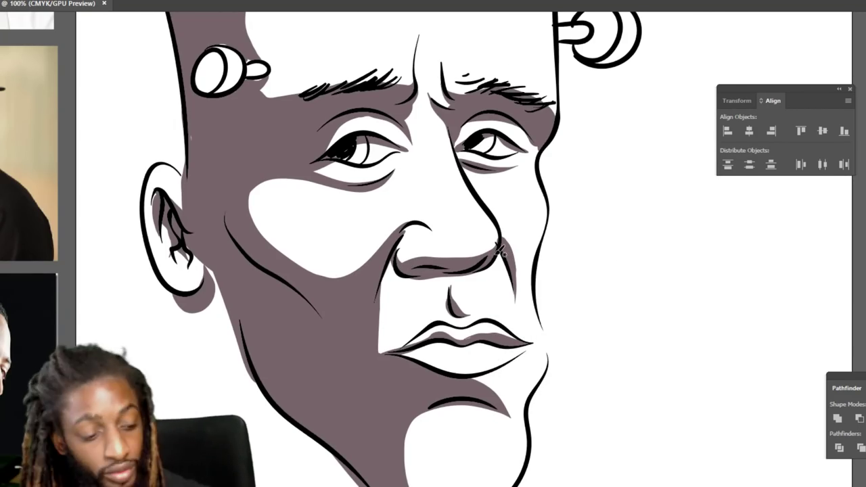
key("ctrl+minus")
key("ctrl+minus")
key("ctrl+minus")
key("ctrl+plus")
key("ctrl+plus")
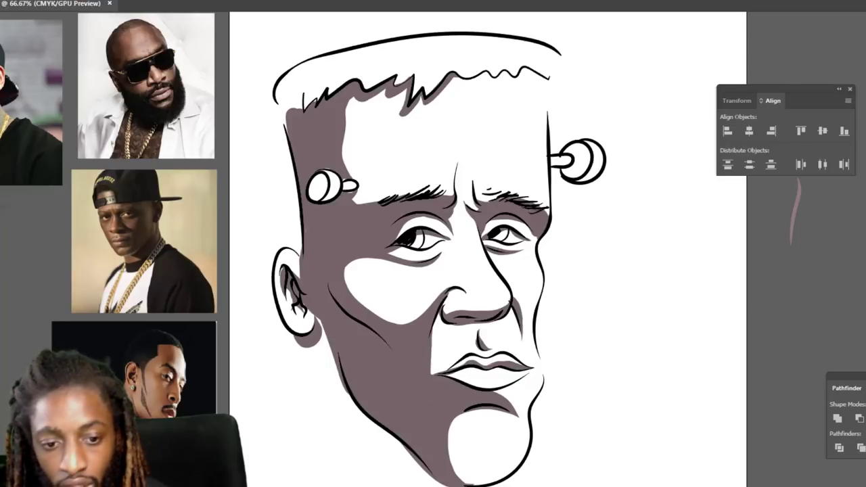
- Set the brush colour to the lighter grey 938589 and paint mid-tone shading down the side of the nose and around its tip
left_click_drag(546, 368, 529, 353)
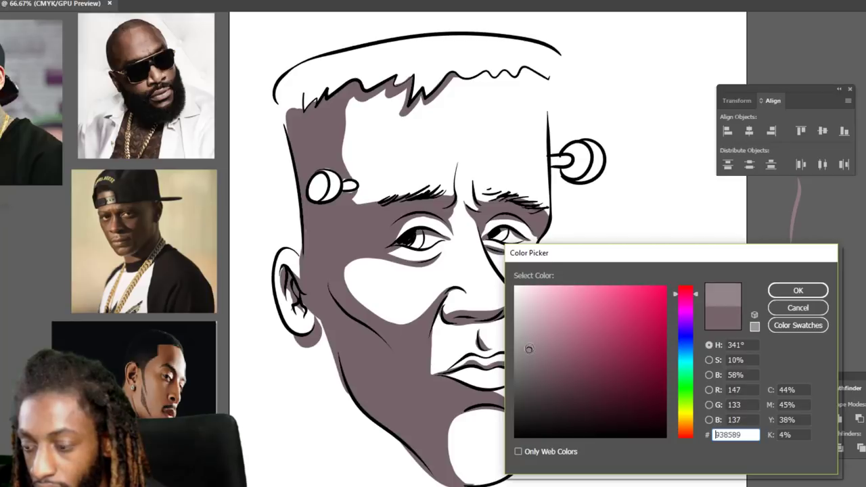
left_click(814, 292)
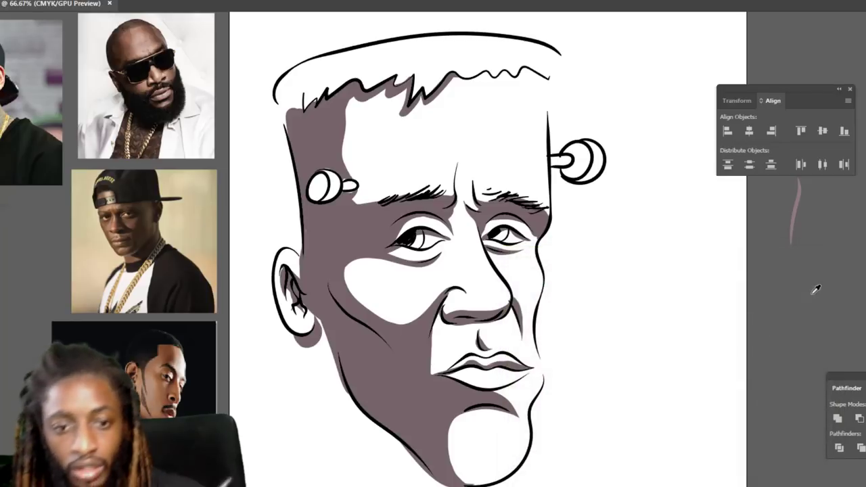
mouse_move(466, 292)
left_mouse_down()
mouse_move(457, 210)
mouse_move(447, 295)
mouse_move(429, 257)
left_mouse_up()
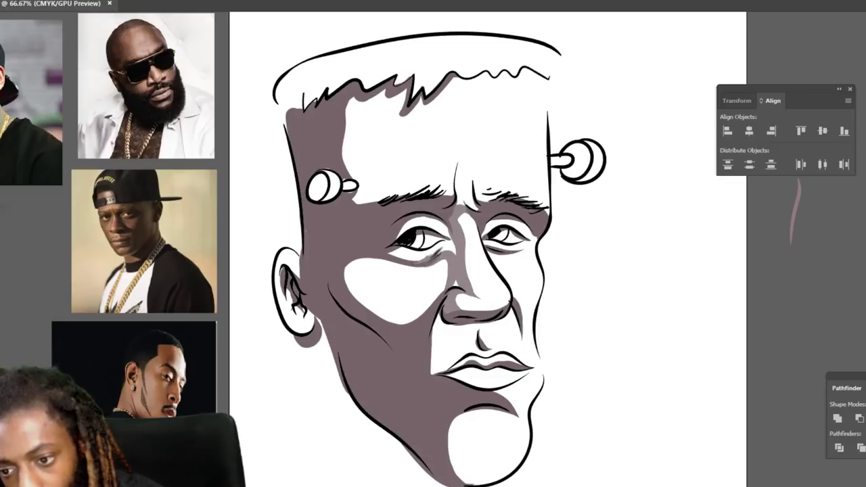
scroll(488, 284, "up", 2)
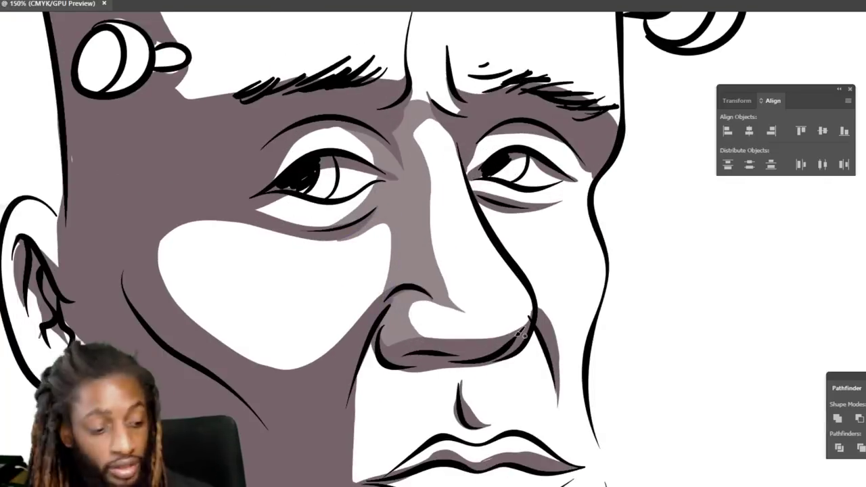
- Change the nose mid-tone from grey to a lighter pinkish mauve
scroll(436, 294, "down", 1)
left_click_drag(577, 329, 578, 330)
left_click(539, 340)
left_click(539, 329)
left_click(775, 294)
left_click(669, 317)
key("ctrl+minus")
key("ctrl+minus")
key("ctrl+plus")
key("ctrl+plus")
- Paint pinkish mid-tone shading along the inner edge of the cheek shadow, around the eyes, and beside the frown lines
key("shift+b")
mouse_move(444, 292)
left_mouse_down()
mouse_move(365, 340)
mouse_move(412, 258)
mouse_move(443, 254)
left_mouse_up()
left_click_drag(318, 249, 308, 295)
left_click_drag(375, 235, 426, 237)
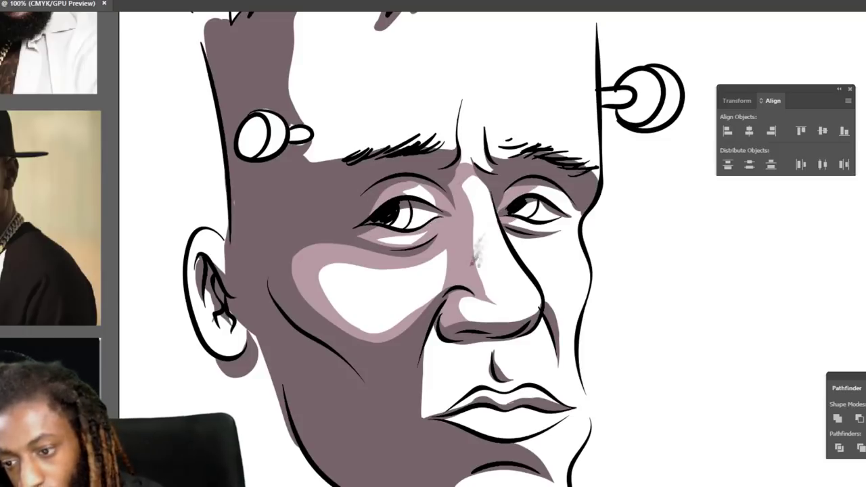
left_click_drag(498, 173, 476, 146)
mouse_move(485, 117)
left_mouse_down()
mouse_move(497, 166)
mouse_move(458, 124)
mouse_move(462, 96)
left_mouse_up()
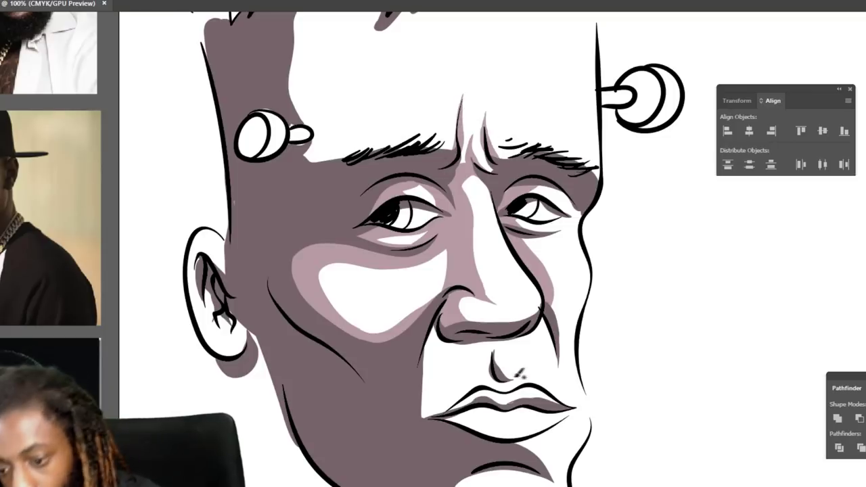
- Add pinkish mid-tone shading to the philtrum, upper lip, mouth corner, chin and ear
left_click_drag(513, 375, 500, 345)
mouse_move(449, 410)
left_mouse_down()
mouse_move(508, 399)
mouse_move(554, 406)
left_mouse_up()
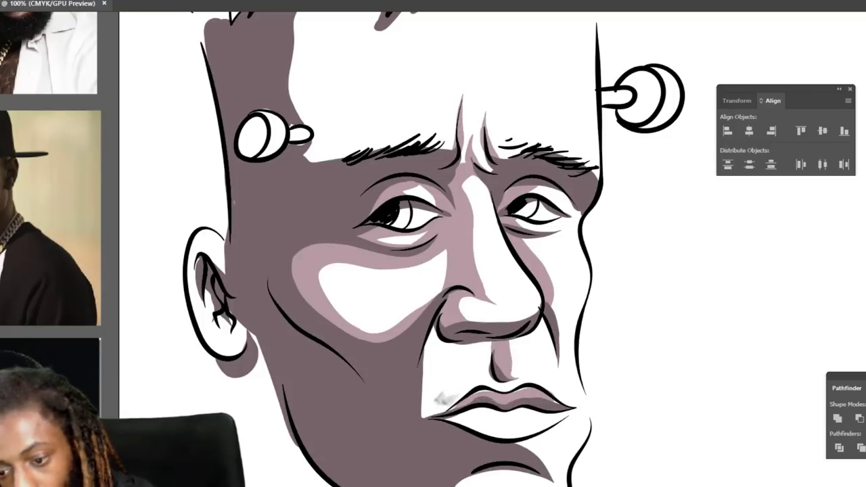
key("ctrl+minus")
key("ctrl+minus")
key("ctrl+minus")
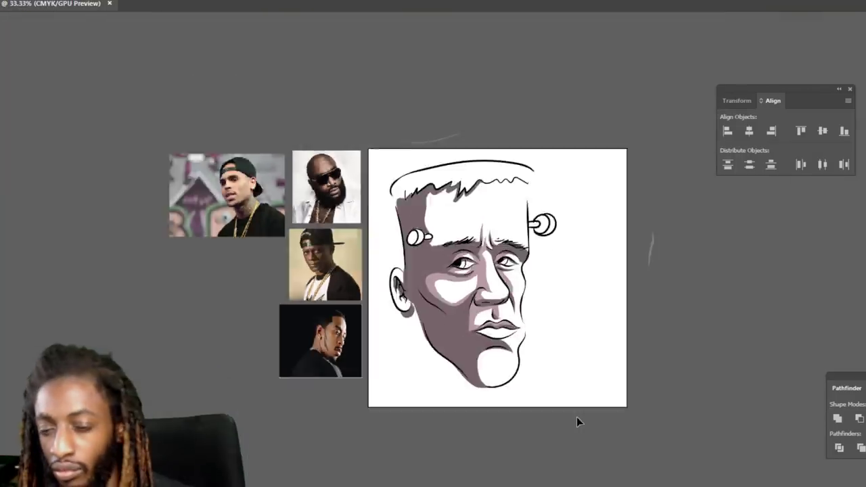
key("ctrl+plus")
key("ctrl+plus")
key("ctrl+plus")
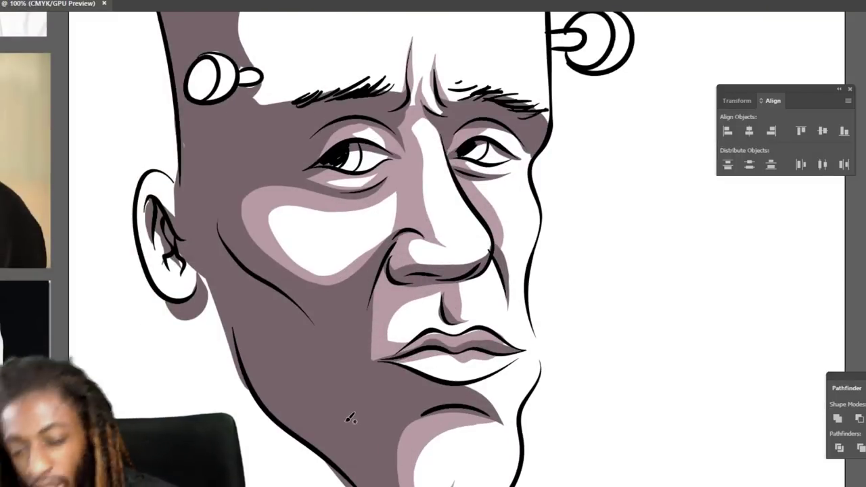
scroll(350, 419, "up", 2)
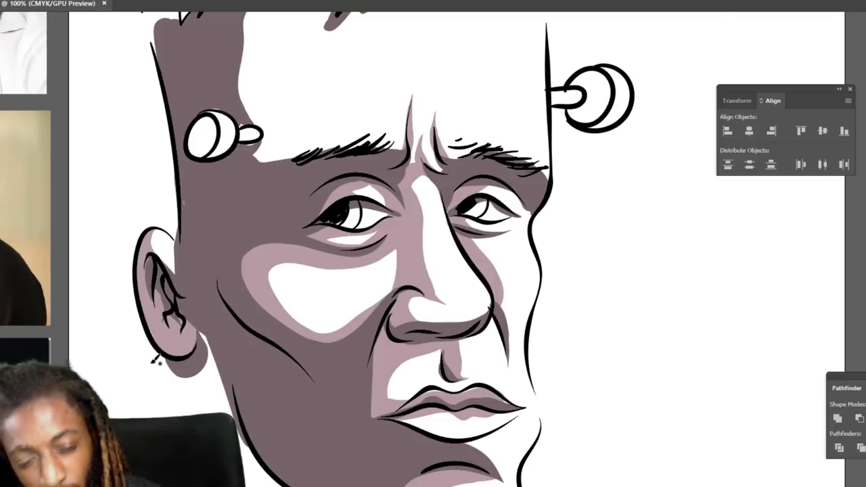
- Paint pinkish mid-tone shading along the edge of the forehead shadow and beneath the whole hairline
key("ctrl+minus")
key("ctrl+minus")
key("ctrl+minus")
key("ctrl+plus")
key("ctrl+plus")
key("ctrl+plus")
mouse_move(270, 227)
left_mouse_down()
mouse_move(289, 196)
mouse_move(282, 80)
left_mouse_up()
mouse_move(282, 201)
left_mouse_down()
mouse_move(271, 101)
mouse_move(323, 57)
mouse_move(331, 107)
mouse_move(372, 102)
mouse_move(361, 120)
mouse_move(418, 44)
mouse_move(540, 40)
left_mouse_up()
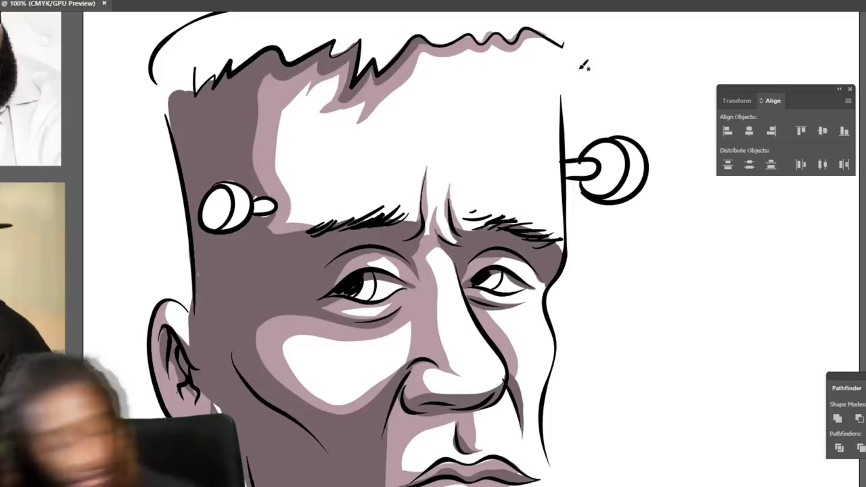
- Shade both head bolts with the pinkish mid-tone, and add forehead wrinkles above the brows and shading in the eyes
key("ctrl+plus")
key("ctrl+minus")
key("ctrl+minus")
key("ctrl+minus")
key("ctrl+plus")
key("ctrl+plus")
mouse_move(587, 208)
left_mouse_down()
mouse_move(612, 215)
mouse_move(602, 175)
mouse_move(609, 216)
left_mouse_up()
mouse_move(217, 250)
left_mouse_down()
mouse_move(223, 225)
mouse_move(260, 236)
left_mouse_up()
key("ctrl+plus")
key("ctrl+minus")
key("ctrl+minus")
key("ctrl+minus")
key("ctrl+minus")
key("ctrl+plus")
key("ctrl+plus")
key("ctrl+plus")
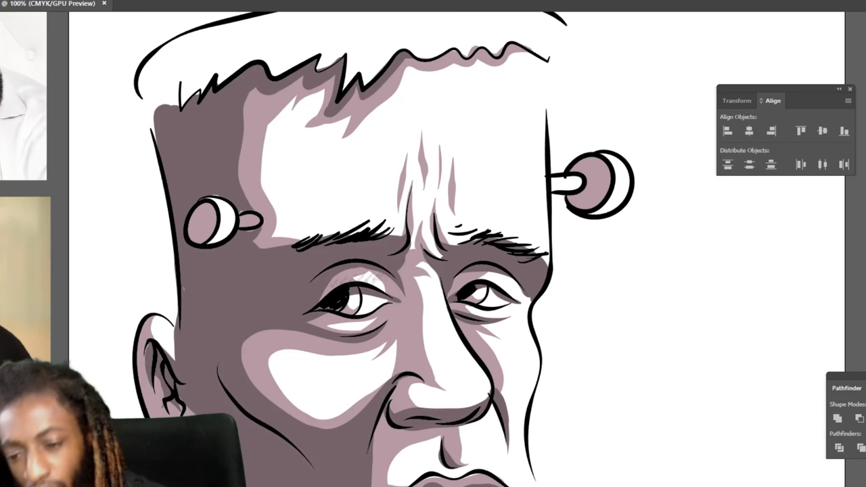
scroll(266, 310, "down", 3)
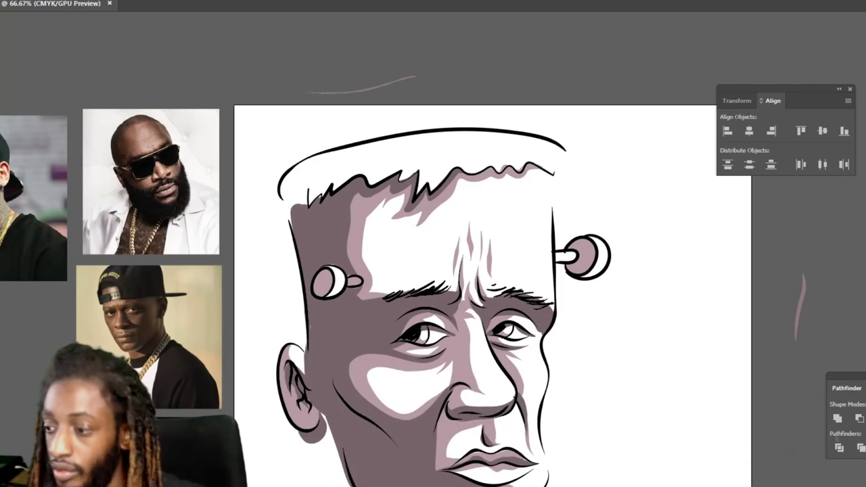
scroll(403, 282, "up", 2)
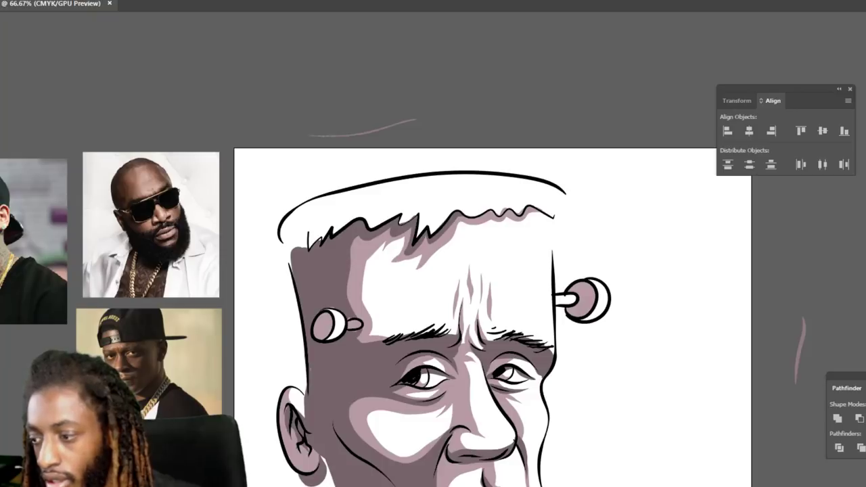
- Switch the brush to black and paint a thick band across the top of the head as the hair
left_click(133, 1)
left_click(108, 89)
mouse_move(286, 258)
left_mouse_down()
mouse_move(359, 202)
mouse_move(459, 183)
mouse_move(524, 179)
mouse_move(560, 191)
mouse_move(586, 220)
left_mouse_up()
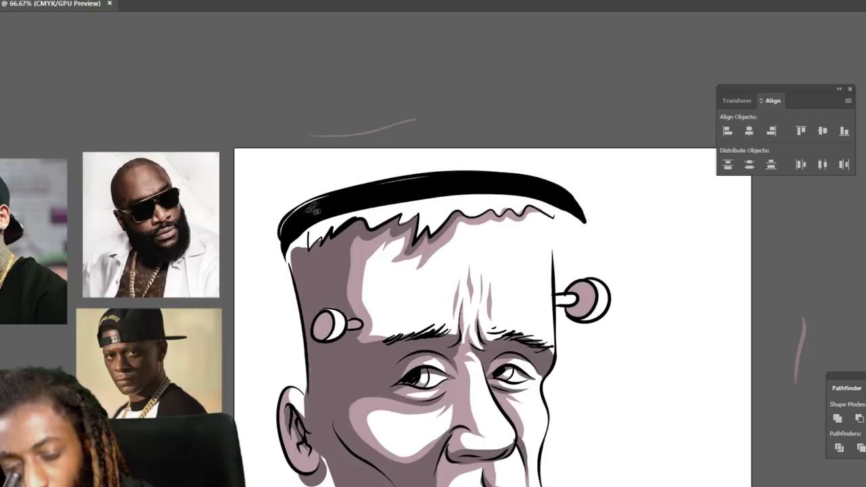
mouse_move(282, 224)
left_mouse_down()
mouse_move(318, 203)
mouse_move(379, 186)
mouse_move(467, 178)
left_mouse_up()
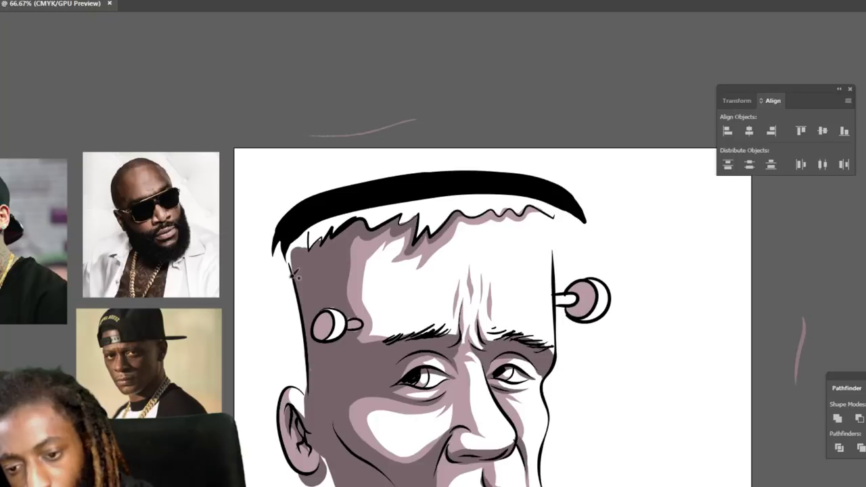
- Fill the hair on the shaded side in black down to a jagged, spiky fringe over the temple and forehead
mouse_move(294, 260)
left_mouse_down()
mouse_move(302, 232)
mouse_move(321, 213)
mouse_move(330, 215)
mouse_move(308, 269)
mouse_move(324, 215)
mouse_move(343, 210)
mouse_move(321, 263)
mouse_move(334, 209)
mouse_move(312, 250)
mouse_move(341, 215)
mouse_move(351, 215)
mouse_move(333, 251)
mouse_move(390, 192)
mouse_move(387, 211)
mouse_move(351, 223)
mouse_move(426, 193)
mouse_move(379, 211)
mouse_move(402, 202)
left_mouse_up()
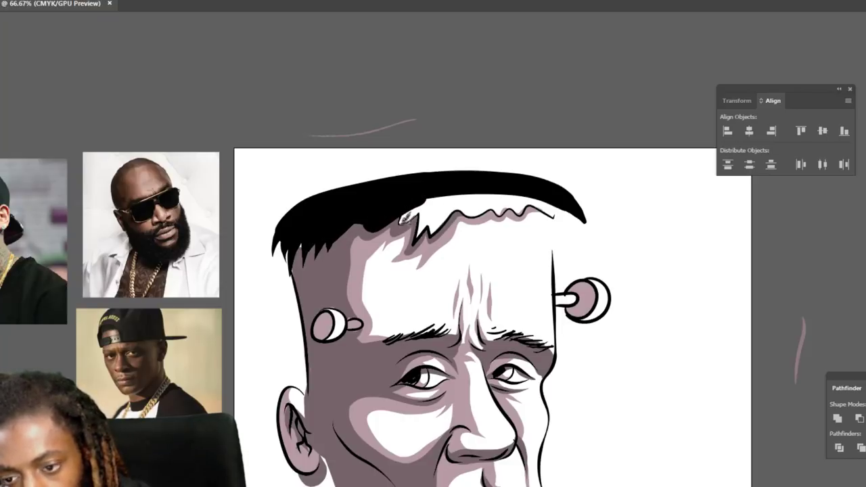
mouse_move(390, 235)
left_mouse_down()
mouse_move(415, 203)
mouse_move(403, 219)
left_mouse_up()
left_click_drag(376, 249, 429, 186)
left_click_drag(383, 224, 396, 214)
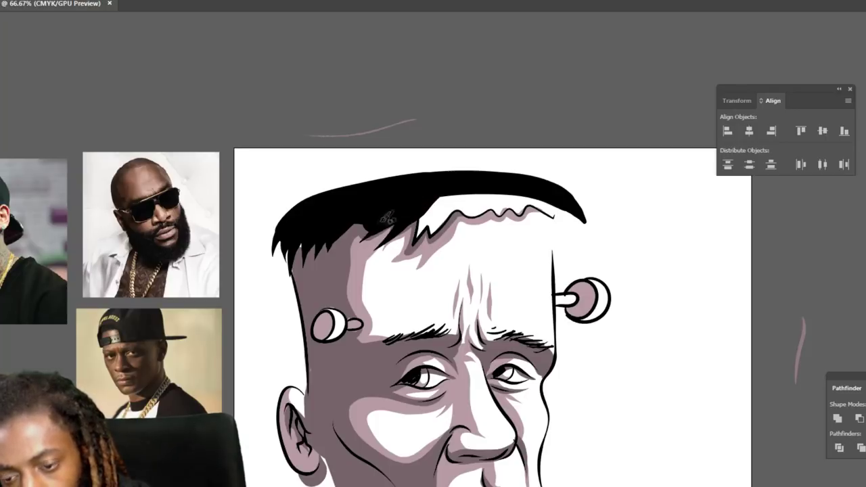
left_click_drag(352, 241, 379, 219)
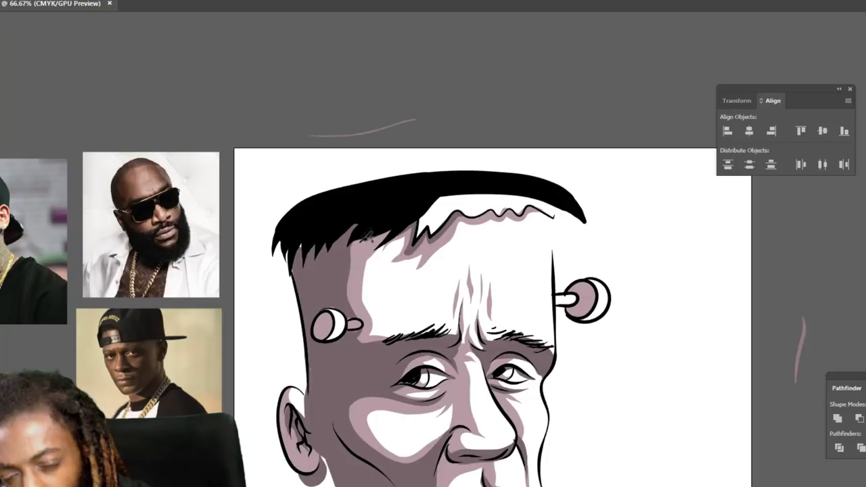
- Fill the rest of the hair in black across to the lit side, finishing the fringe with pointed strands
mouse_move(422, 227)
left_mouse_down()
mouse_move(448, 206)
mouse_move(431, 245)
mouse_move(457, 192)
mouse_move(425, 254)
mouse_move(449, 202)
left_mouse_up()
mouse_move(466, 233)
left_mouse_down()
mouse_move(465, 206)
mouse_move(450, 199)
mouse_move(465, 201)
mouse_move(455, 191)
mouse_move(479, 209)
mouse_move(509, 218)
mouse_move(517, 209)
mouse_move(465, 194)
mouse_move(567, 231)
mouse_move(511, 194)
left_mouse_up()
left_click_drag(588, 231, 504, 189)
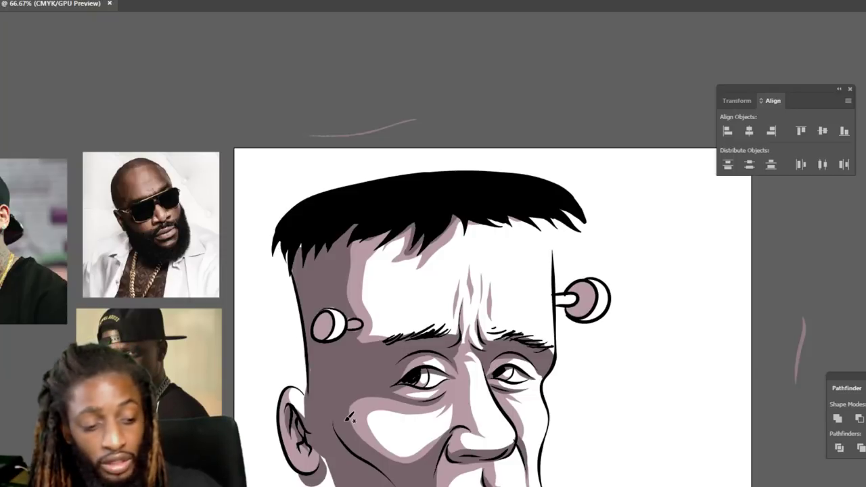
key("ctrl+=")
key("ctrl+=")
key("ctrl+-")
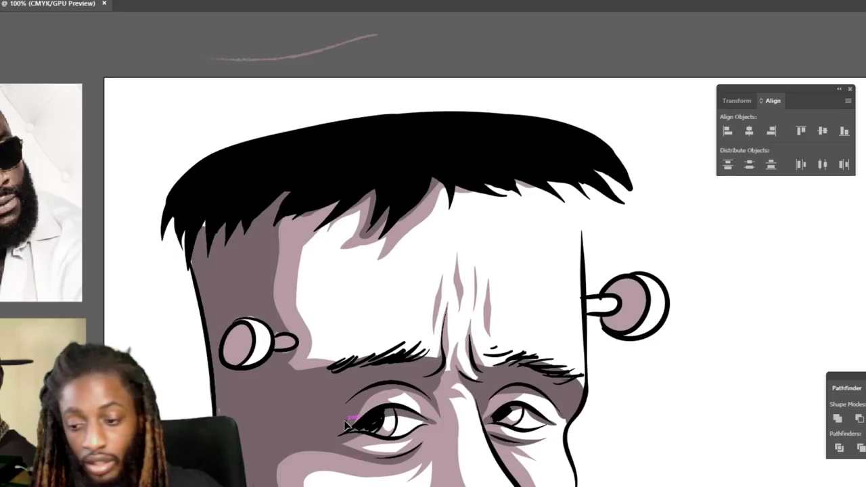
- Fill both eyebrows in solid black over the sketched hairs, keeping their edges rough and hairy
key("ctrl+minus")
key("ctrl+minus")
key("ctrl+minus")
key("ctrl+equal")
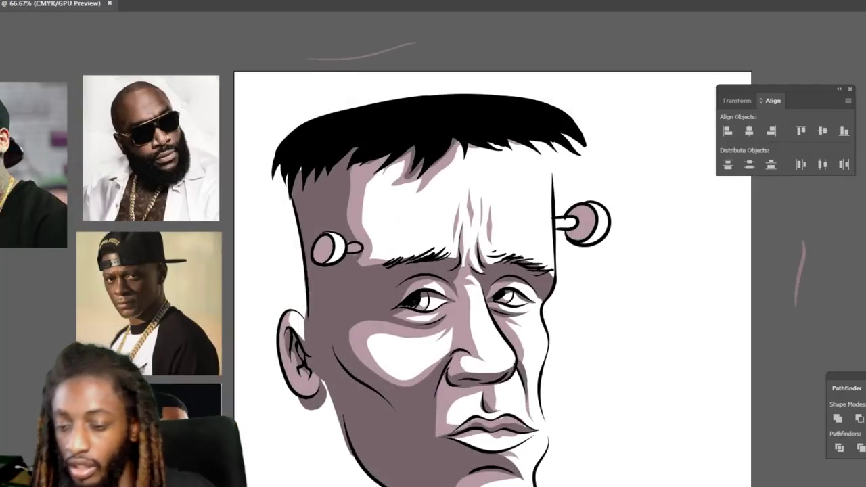
scroll(561, 259, "down", 1)
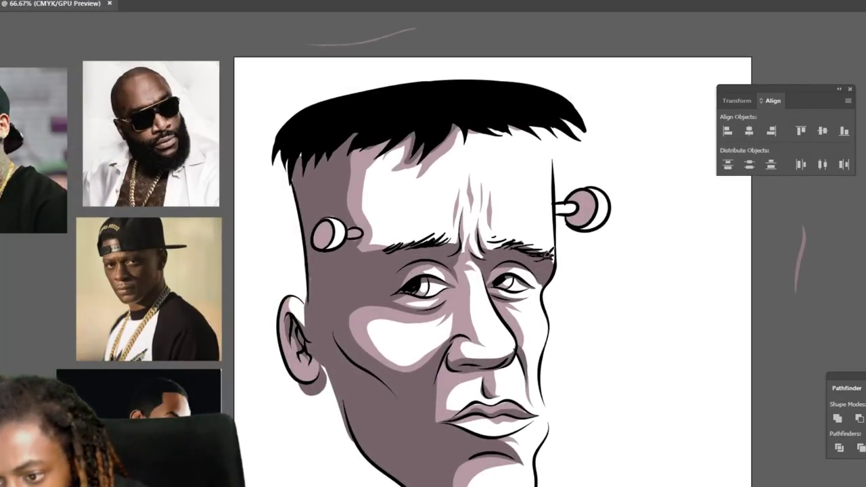
left_click_drag(532, 253, 545, 246)
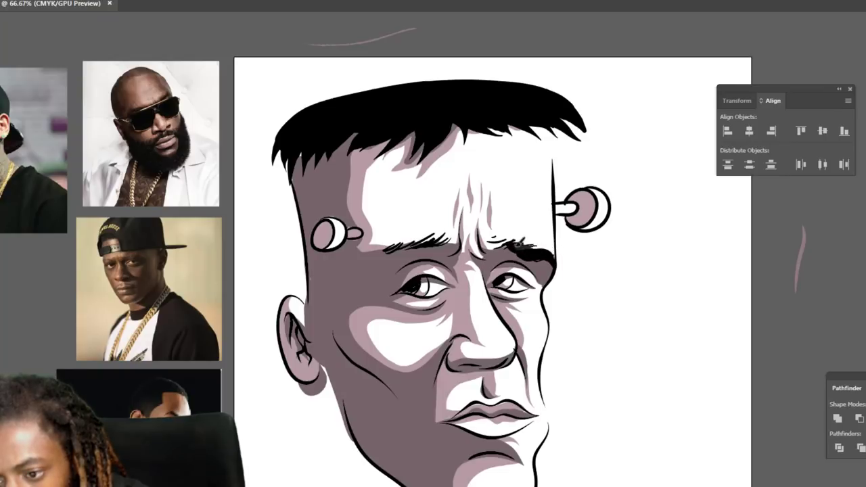
left_click_drag(499, 244, 522, 243)
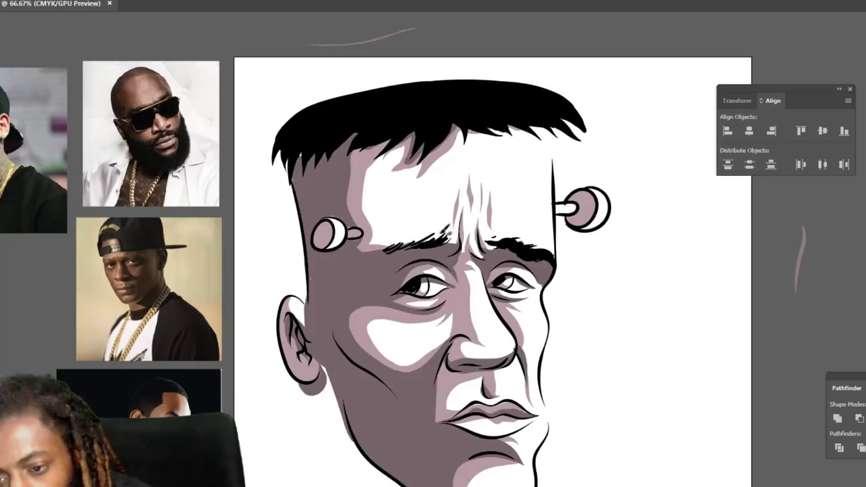
mouse_move(394, 249)
left_mouse_down()
mouse_move(453, 229)
mouse_move(375, 255)
left_mouse_up()
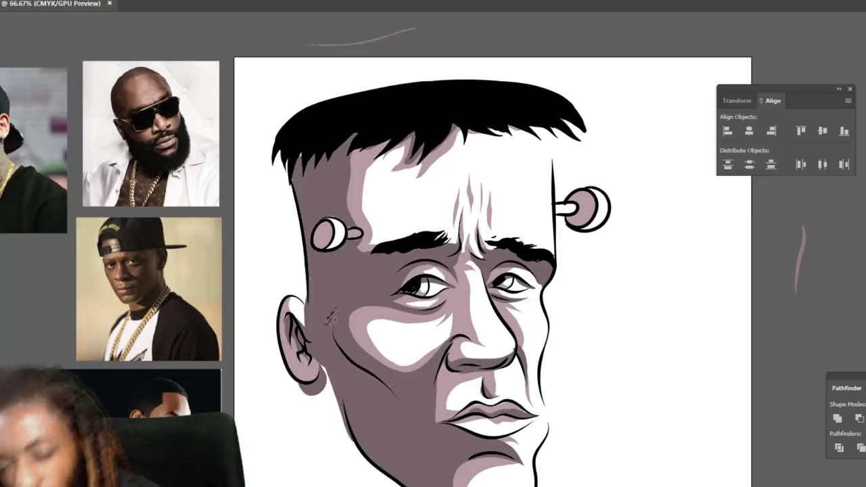
- Draw small curved black bumps on the chin, the jaw, the highlighted cheek and beside the shaded-side eye
key("ctrl+plus")
scroll(315, 332, "down", 2)
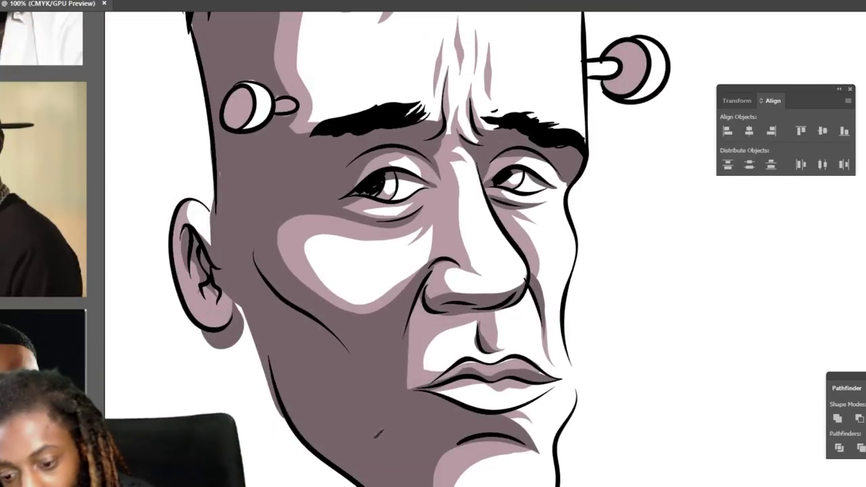
left_click_drag(368, 410, 373, 438)
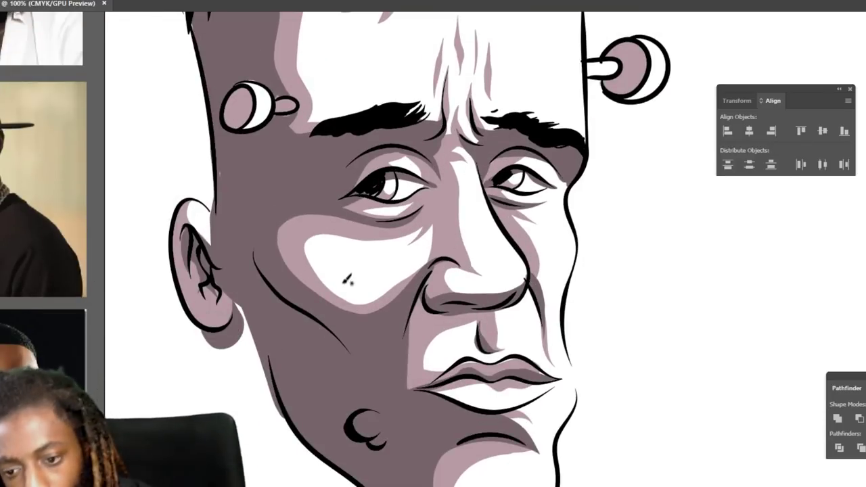
scroll(305, 250, "up", 1)
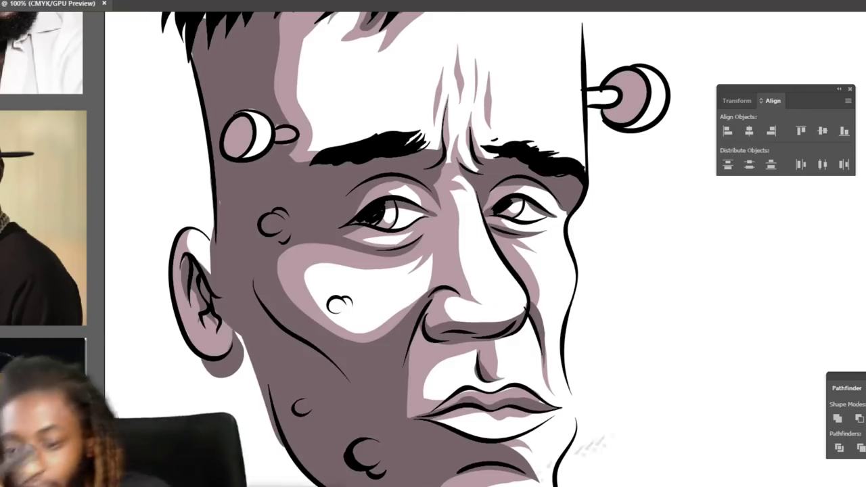
- Draw curved black bumps on the forehead: two on the lit side, one near the middle and one on the shaded temple
scroll(541, 220, "up", 4)
mouse_move(541, 220)
left_mouse_down()
mouse_move(540, 229)
mouse_move(539, 205)
left_mouse_up()
mouse_move(531, 145)
left_mouse_down()
mouse_move(559, 142)
mouse_move(539, 166)
mouse_move(533, 146)
left_mouse_up()
left_click_drag(329, 207, 333, 228)
left_click_drag(260, 190, 263, 214)
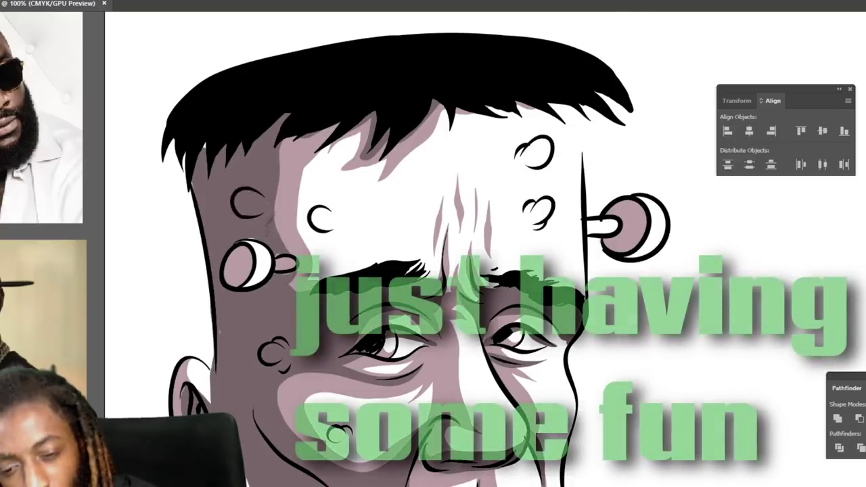
- Paint darker shadows behind the bumps on the jaw and beside the eye, and beneath the shaded-side bolt
scroll(263, 214, "down", 3)
key("ctrl+plus")
key("ctrl+minus")
key("ctrl+minus")
key("ctrl+minus")
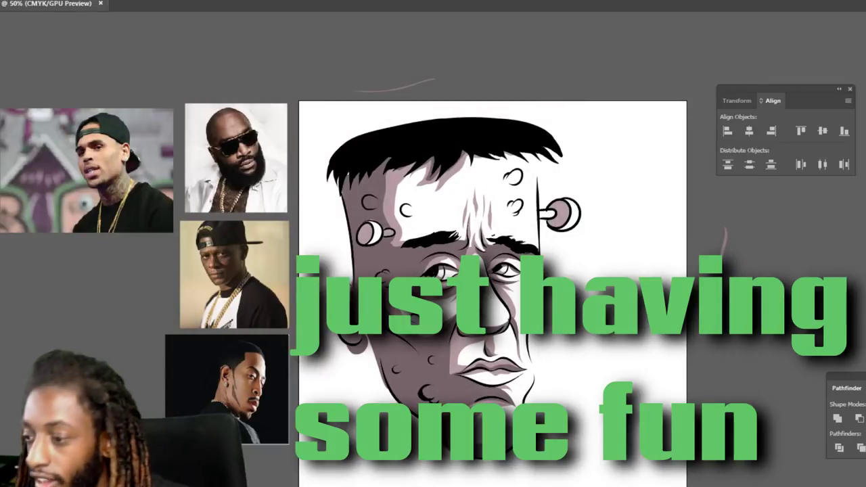
key("ctrl+plus")
key("ctrl+plus")
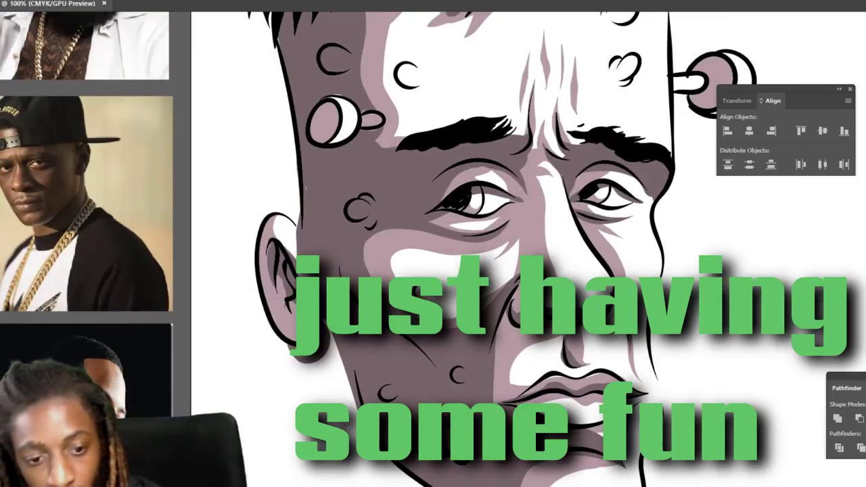
left_click_drag(546, 385, 550, 394)
key("Return")
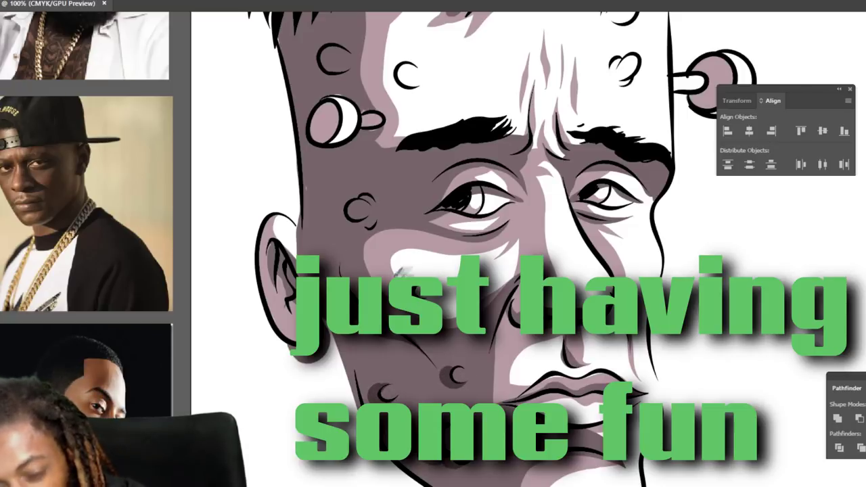
left_click_drag(365, 223, 351, 196)
left_click_drag(360, 135, 315, 150)
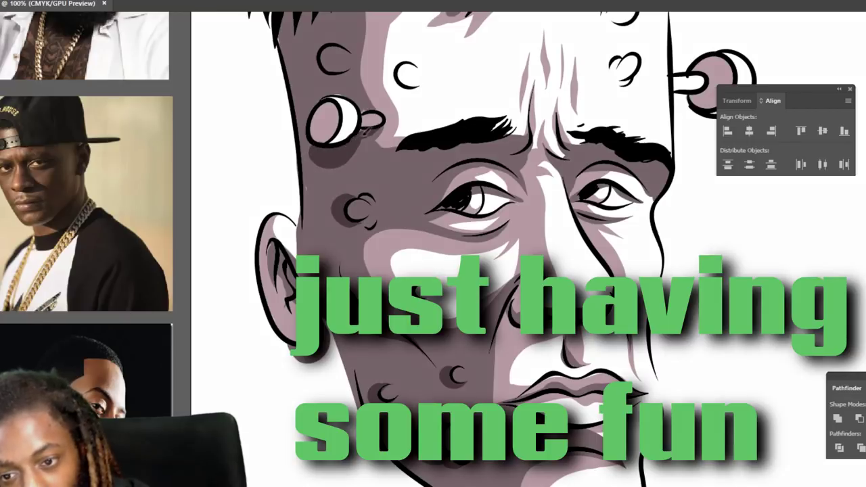
- Deepen the shading around the eyes and brows, and add dark shadows behind the forehead and temple bumps
mouse_move(426, 193)
left_mouse_down()
mouse_move(536, 139)
mouse_move(484, 159)
mouse_move(460, 153)
left_mouse_up()
mouse_move(556, 151)
left_mouse_down()
mouse_move(562, 186)
mouse_move(643, 162)
mouse_move(639, 180)
mouse_move(635, 87)
left_mouse_up()
scroll(529, 249, "up", 3)
mouse_move(409, 188)
left_mouse_down()
mouse_move(392, 183)
mouse_move(401, 159)
left_mouse_up()
left_click_drag(314, 164, 336, 177)
scroll(471, 288, "down", 3)
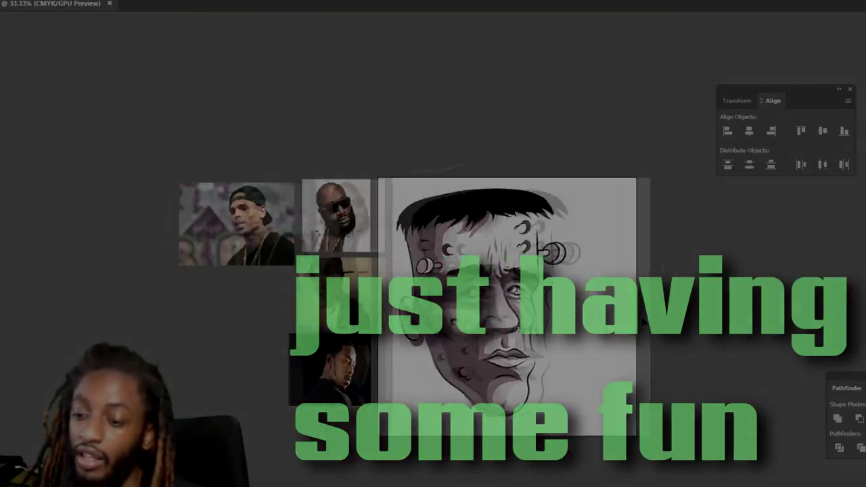
scroll(540, 348, "up", 2)
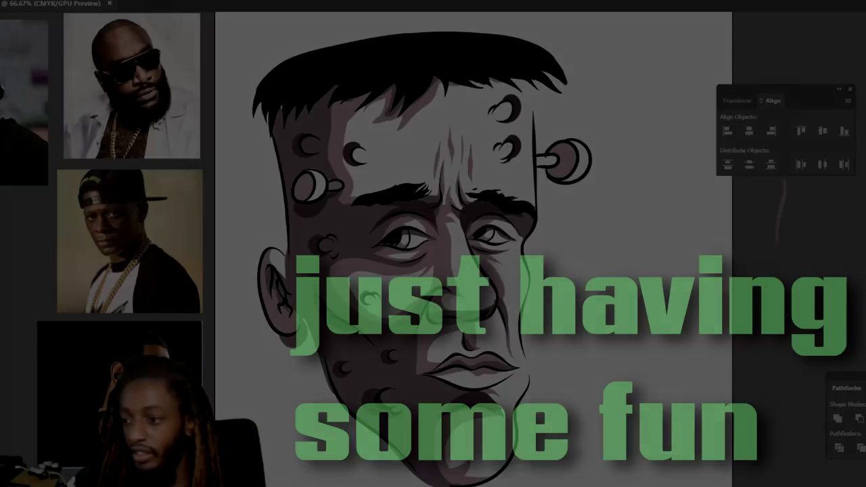